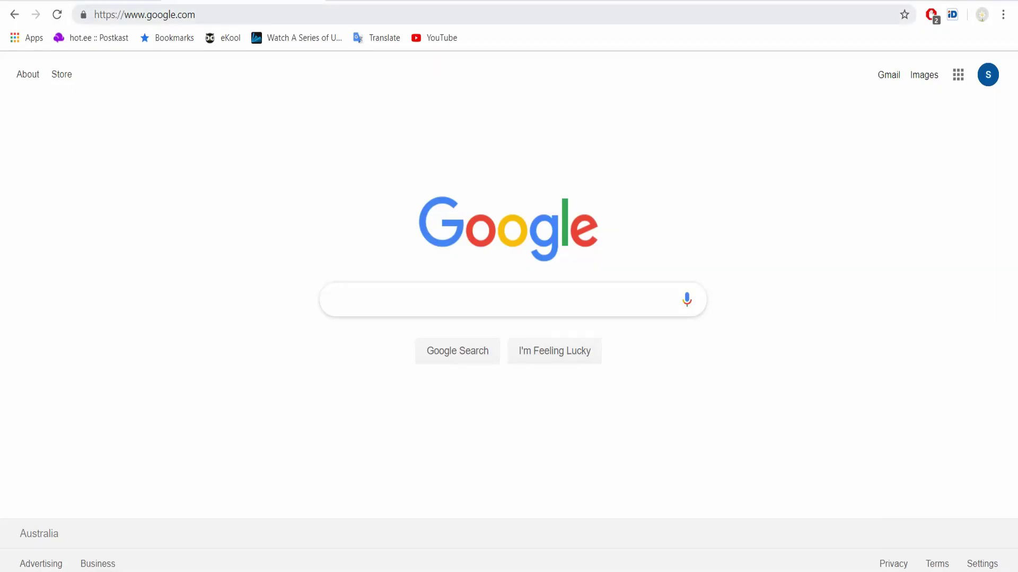
Step: Load the openHAB 2 welcome page from 192.168.1.2:8080 in the browser
drag(196, 14, 94, 14)
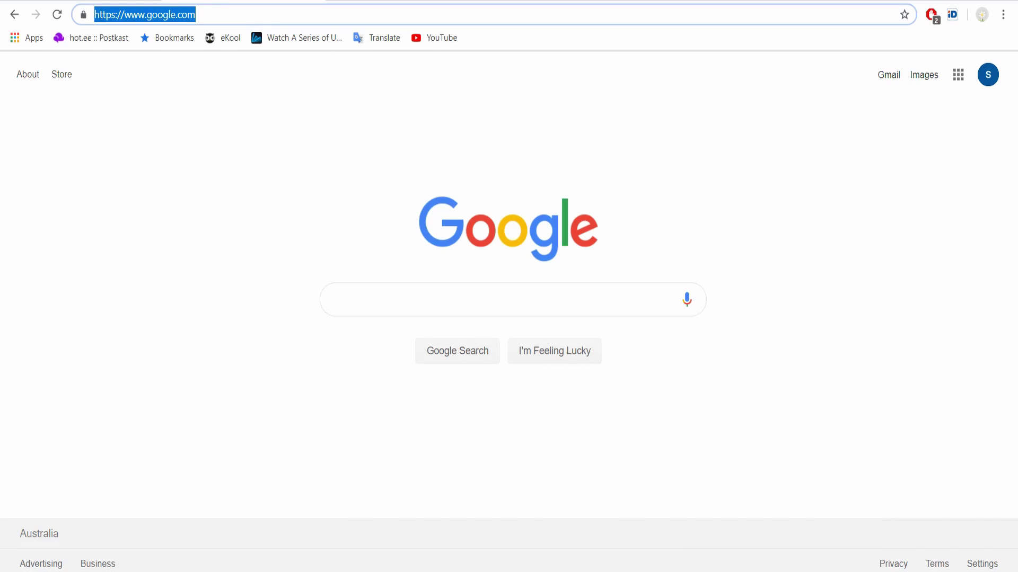
text(192.168.1.2:8080)
key(Return)
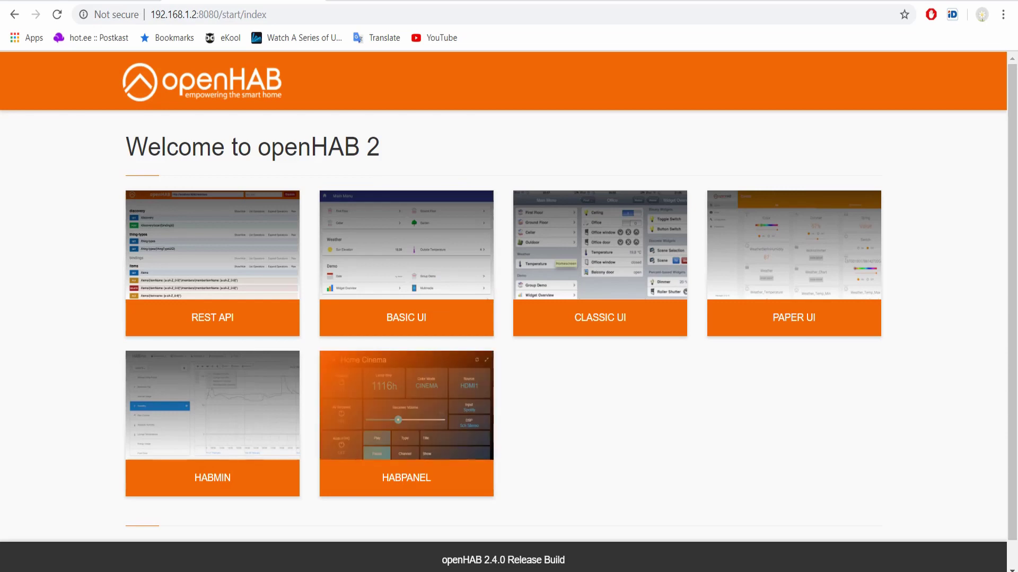
Step: Open HABPanel, enter edit mode and add a dashboard named 'test'
click(406, 421)
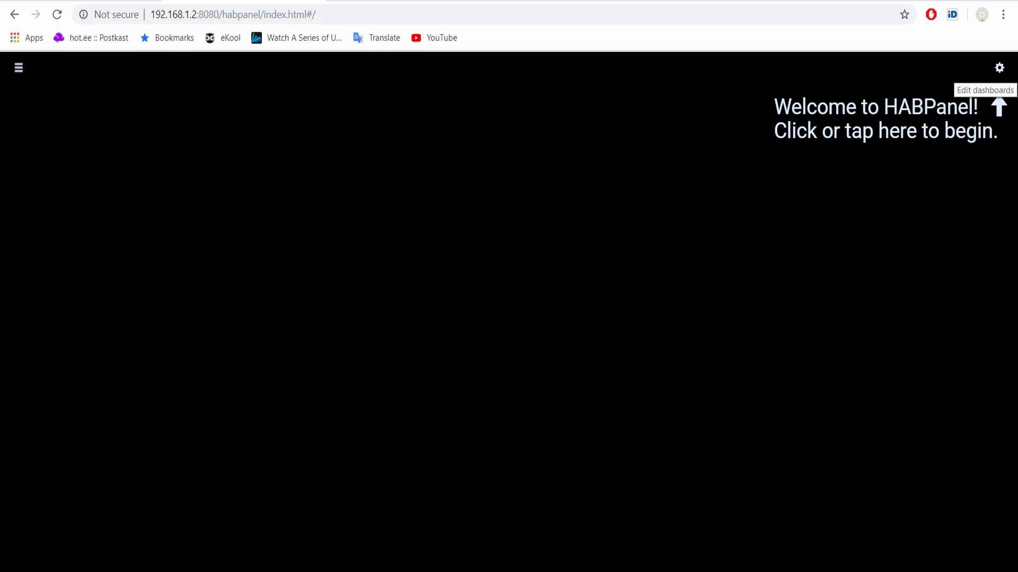
click(1000, 67)
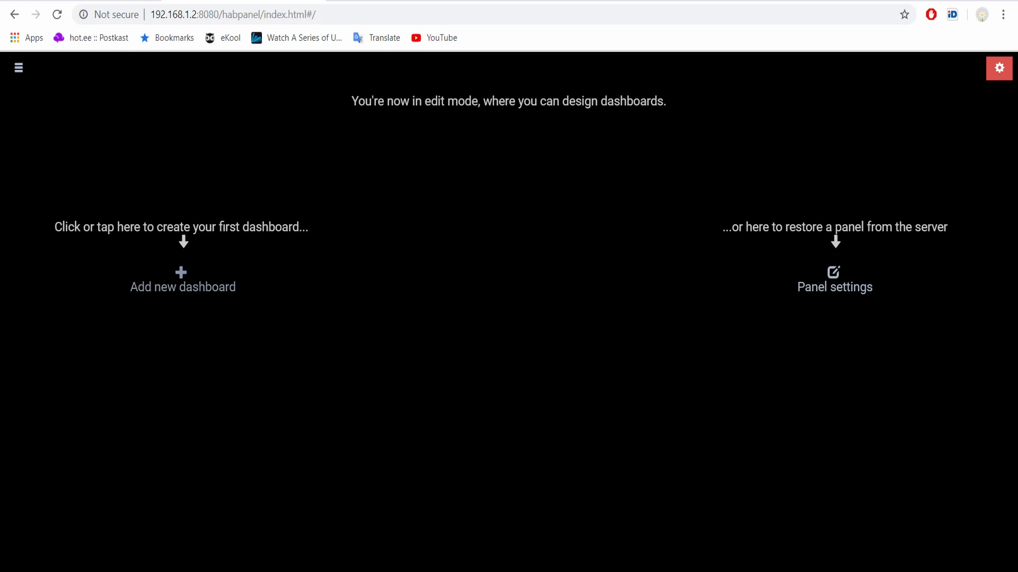
click(182, 280)
text(est)
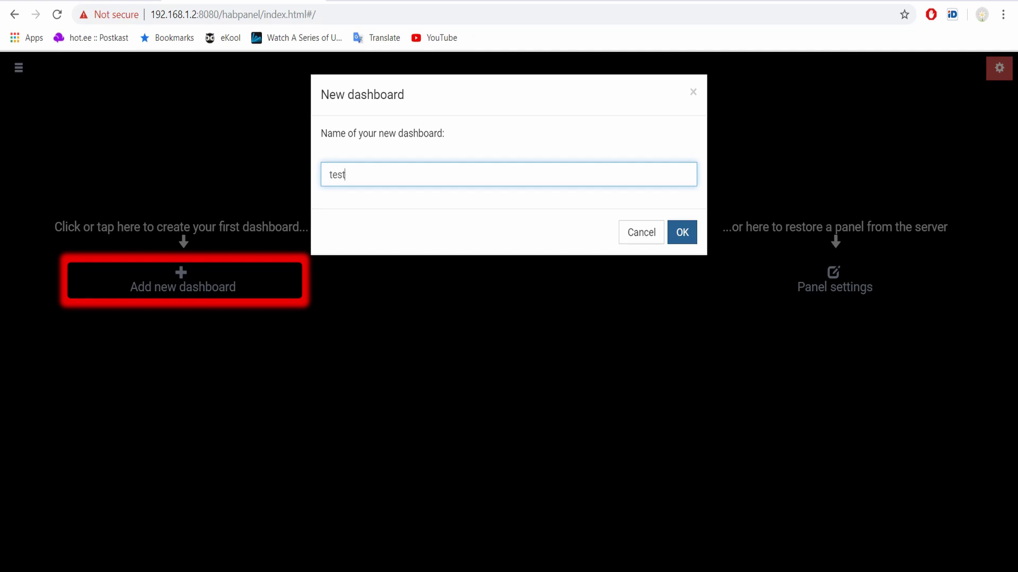
key(Return)
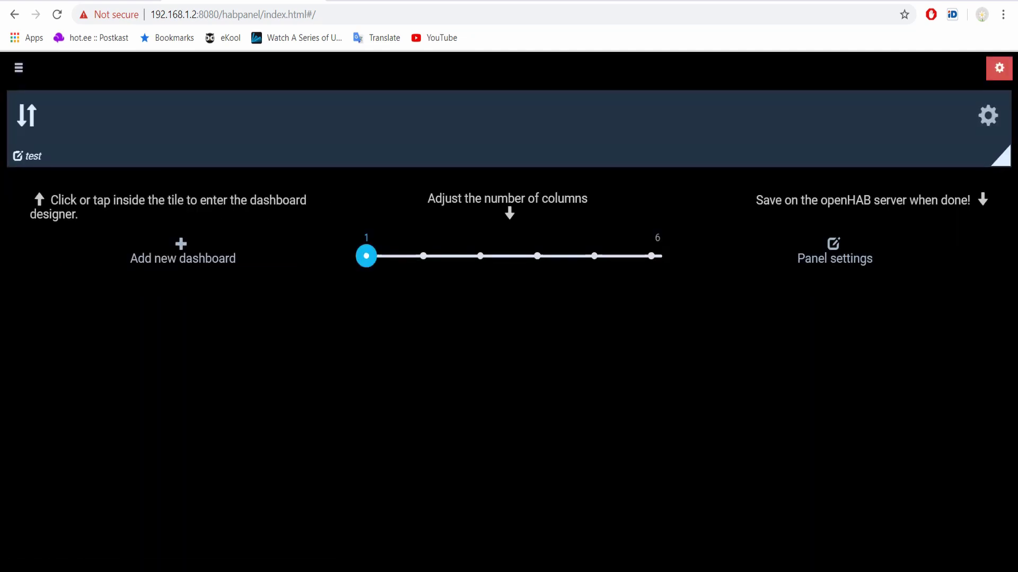
Step: Set the panel layout to six columns
mouse_move(366, 256)
mouse_down()
mouse_move(651, 255)
mouse_move(424, 255)
mouse_move(480, 255)
mouse_up()
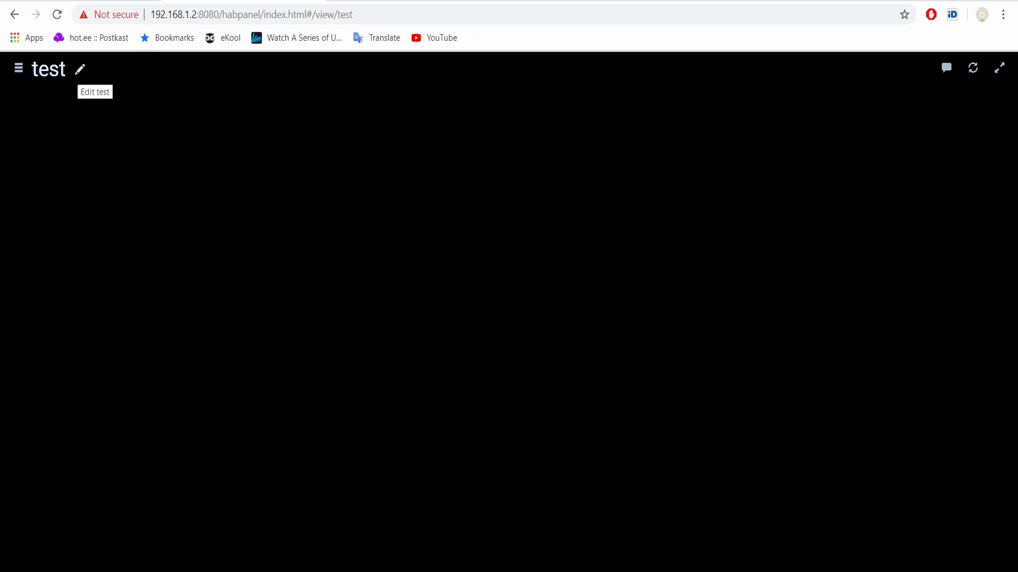
Step: Edit the test dashboard and add a Clock widget to it
click(79, 68)
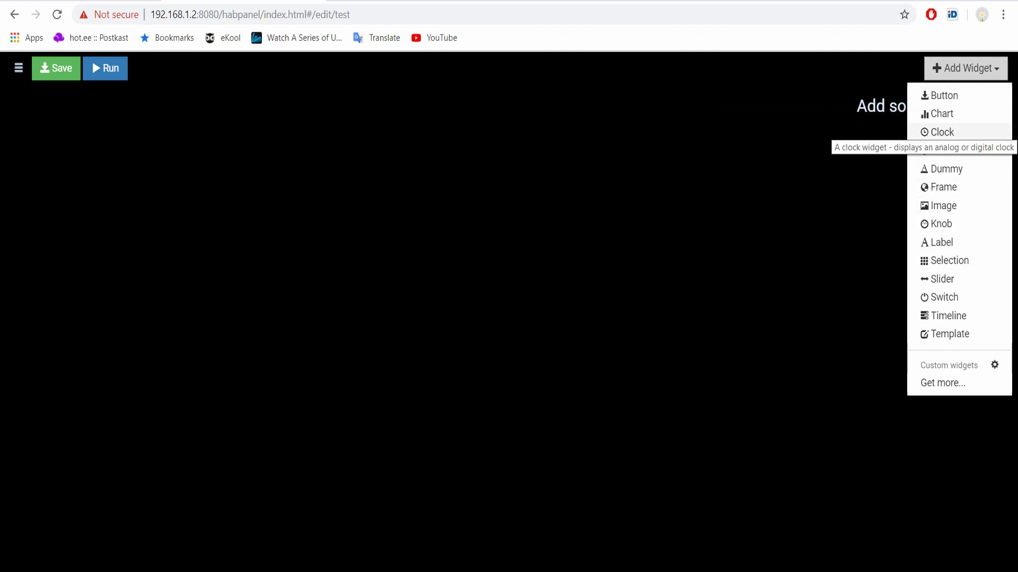
click(942, 132)
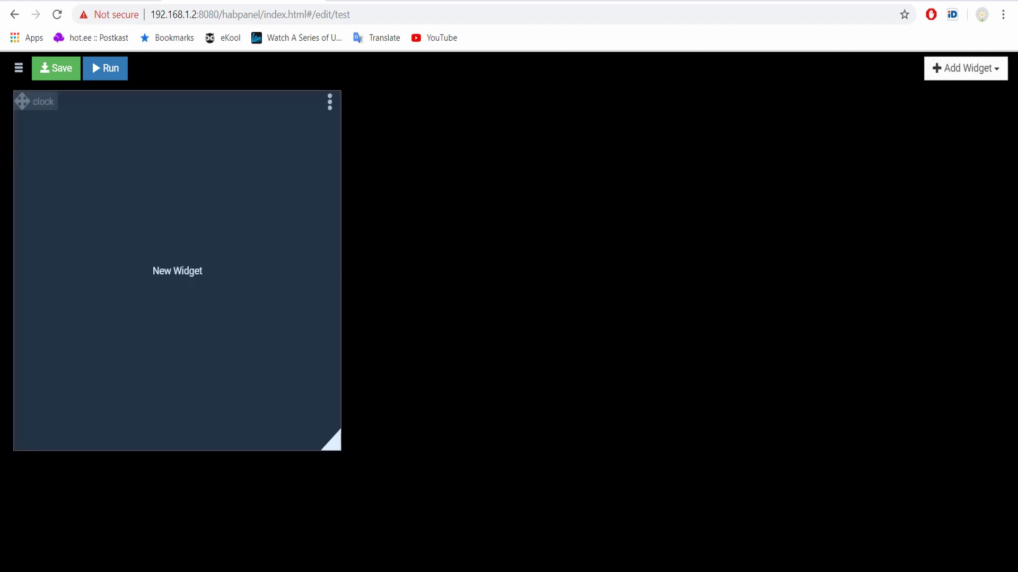
click(106, 68)
Step: Name the clock widget 'Clock', set Mode to Analog with the dark theme, and save
click(330, 103)
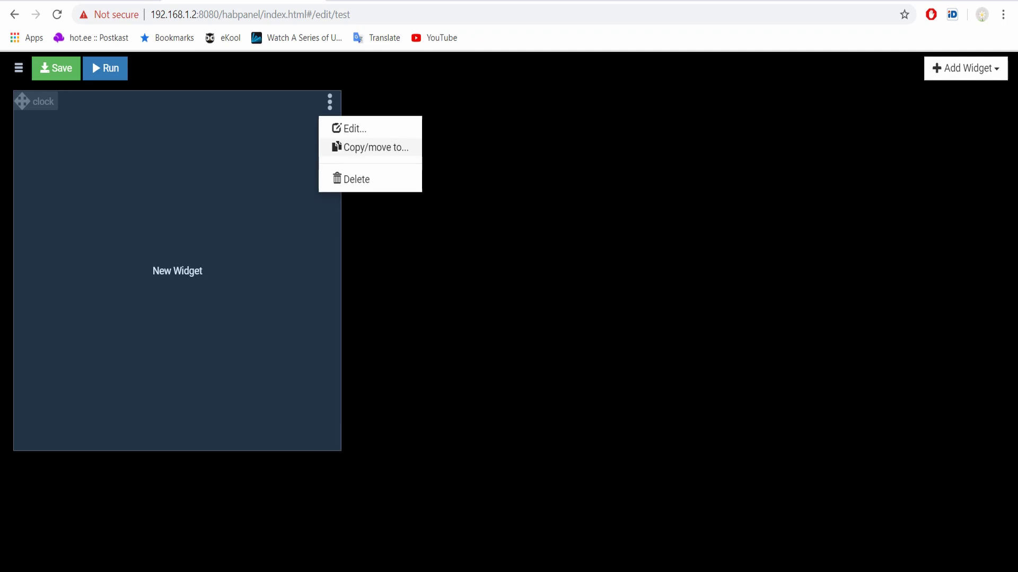
click(350, 128)
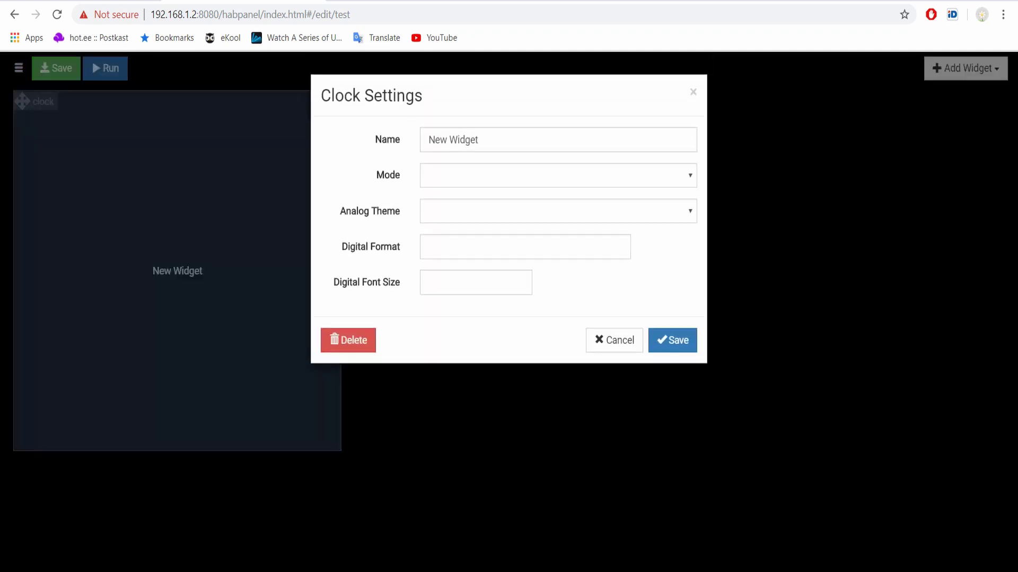
text(Clock)
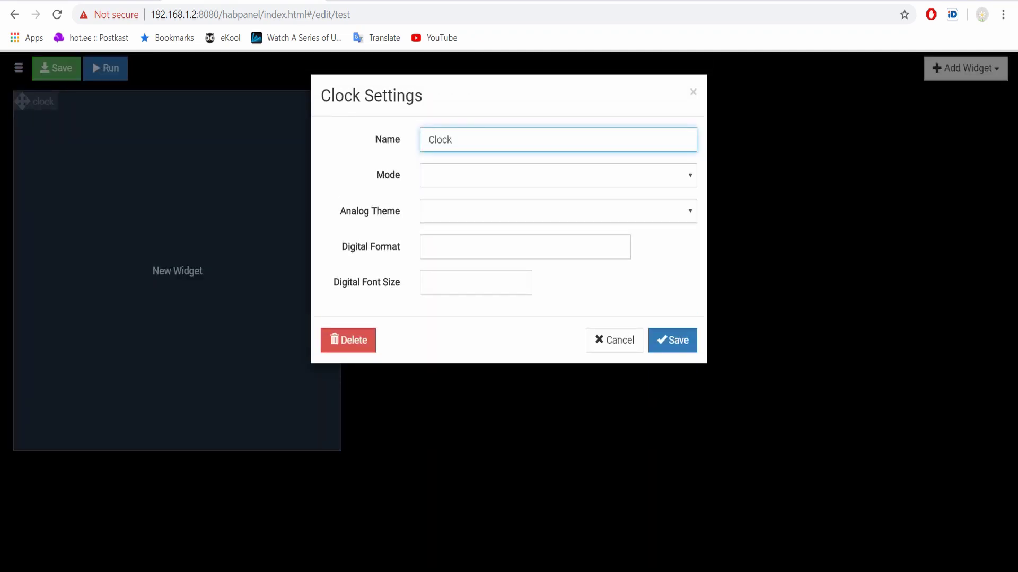
click(556, 175)
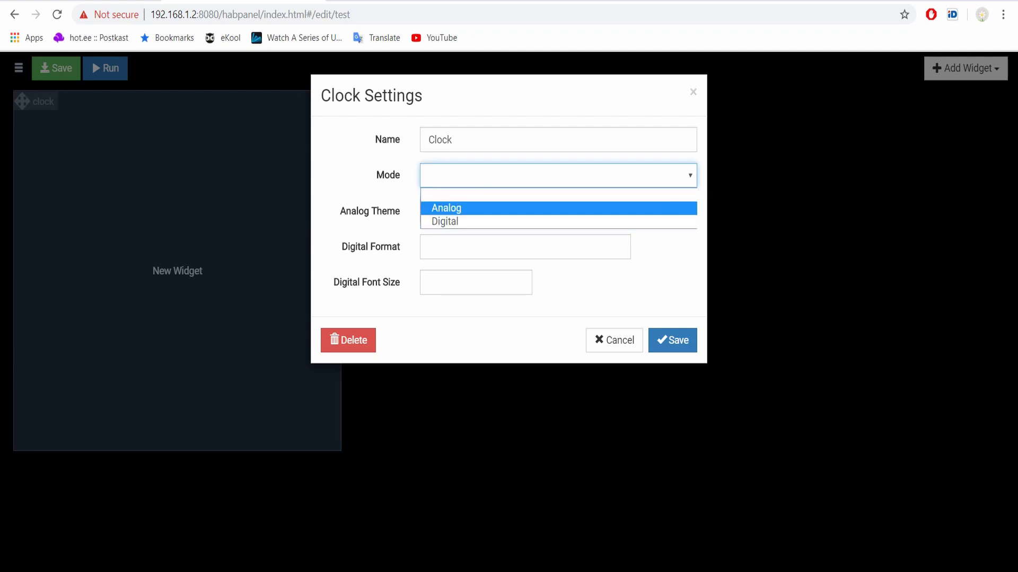
key(Return)
key(Tab)
key(space)
key(Down)
key(Down)
key(Return)
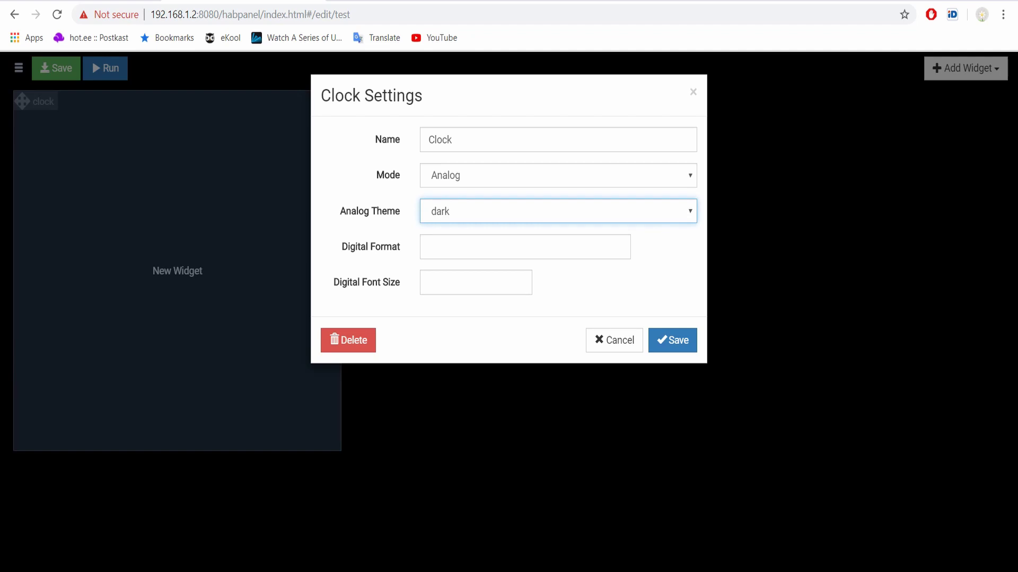
click(671, 340)
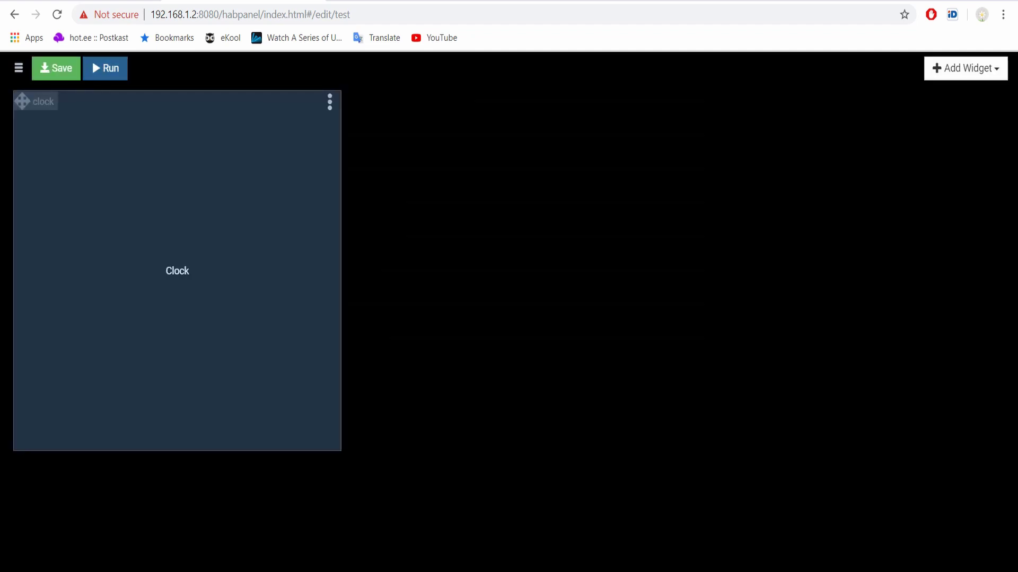
Step: Preview the analog clock, then add a Switch widget shrunk to a small top-left tile
click(105, 68)
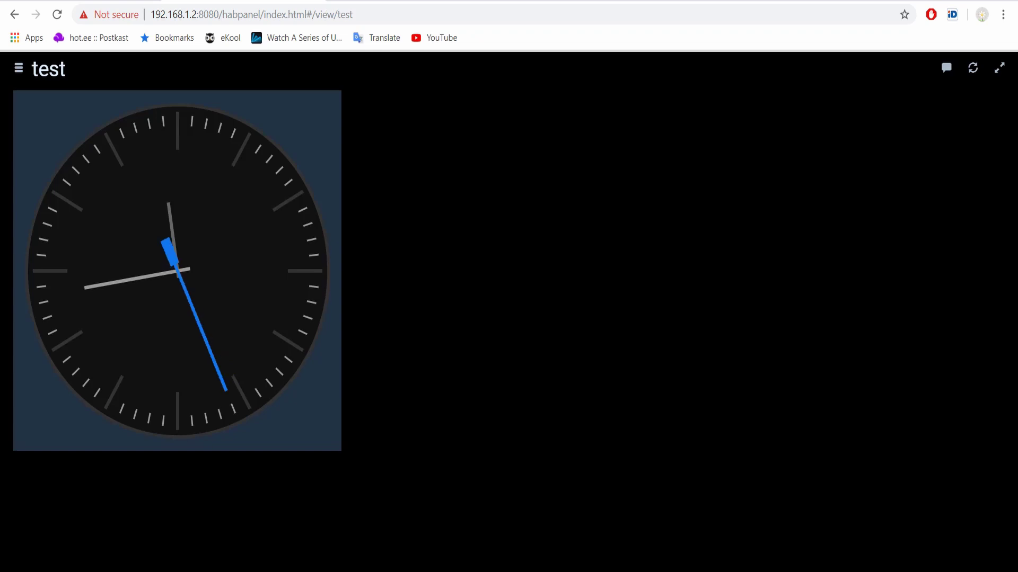
click(80, 69)
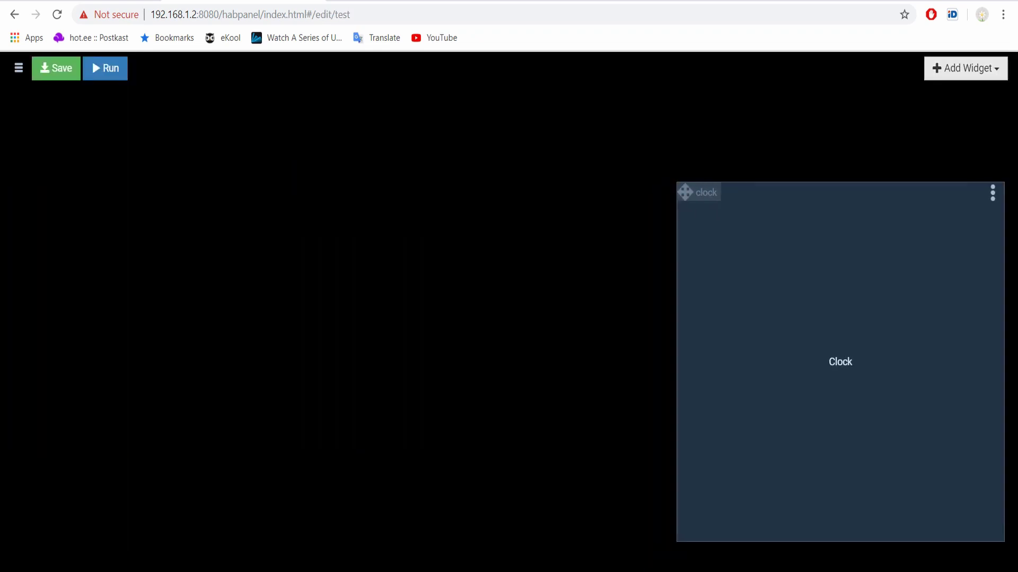
click(966, 67)
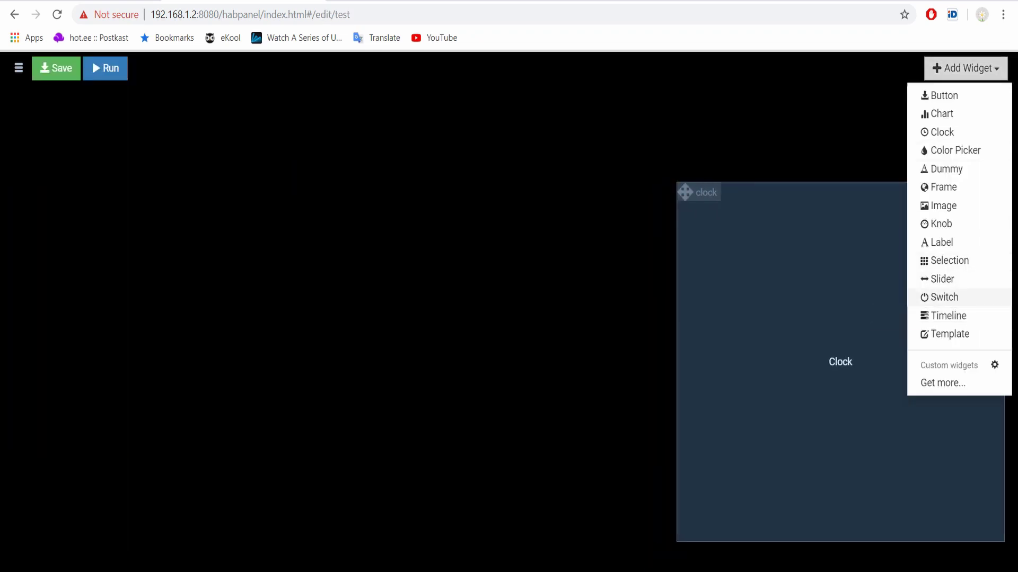
click(944, 296)
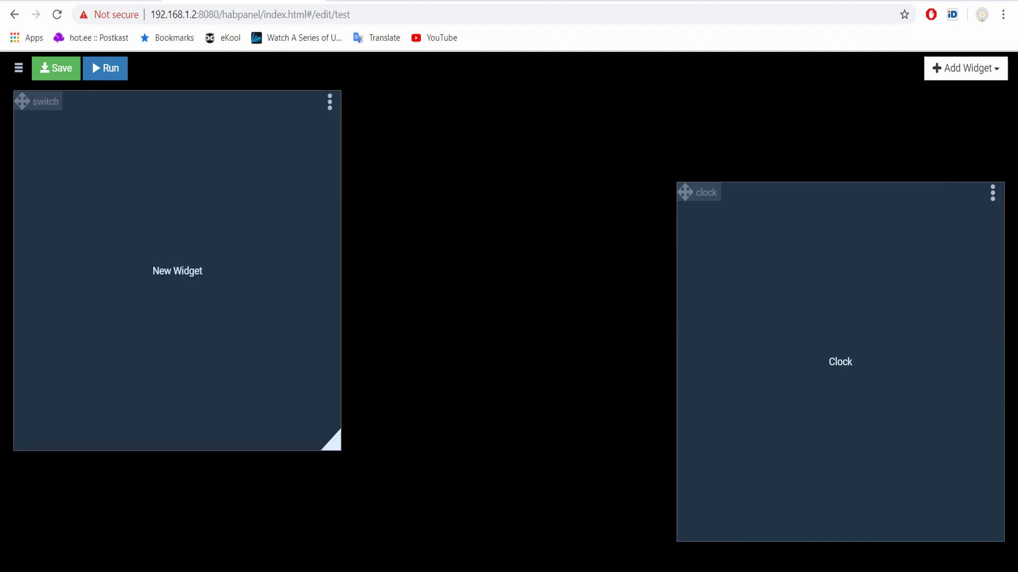
mouse_move(331, 440)
mouse_down()
mouse_move(388, 491)
mouse_move(495, 409)
mouse_up()
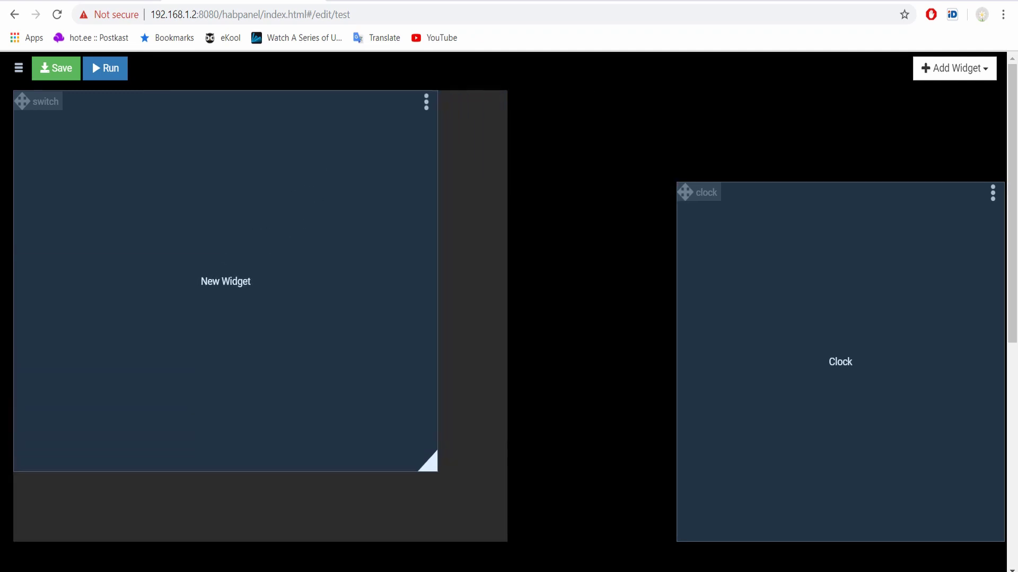
mouse_move(495, 410)
mouse_down()
mouse_move(370, 457)
mouse_move(302, 362)
mouse_move(367, 286)
mouse_move(326, 326)
mouse_move(231, 224)
mouse_move(167, 262)
mouse_up()
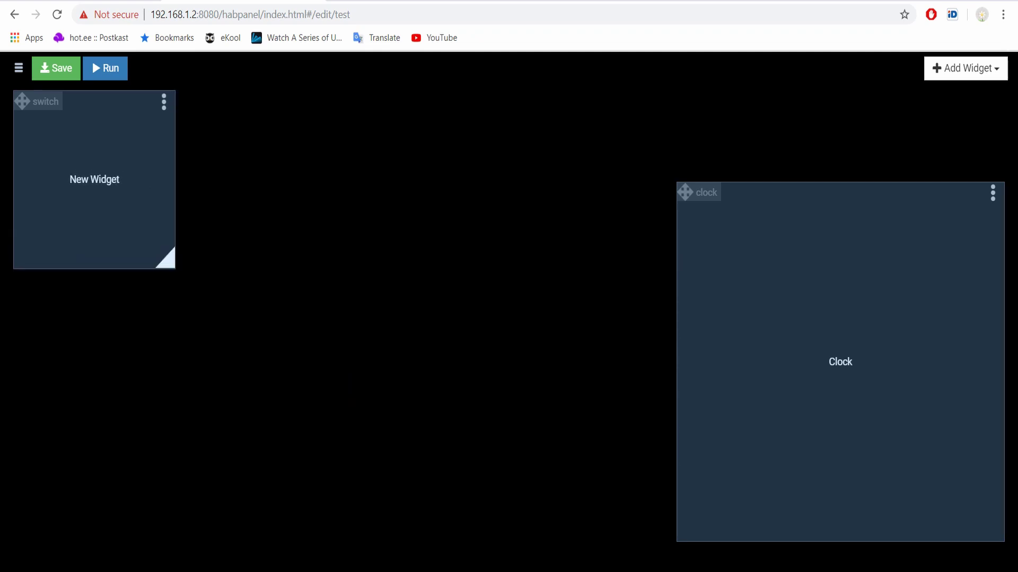
Step: Name the switch widget Lamp1 Switch and bring up its openHAB item picker
click(164, 101)
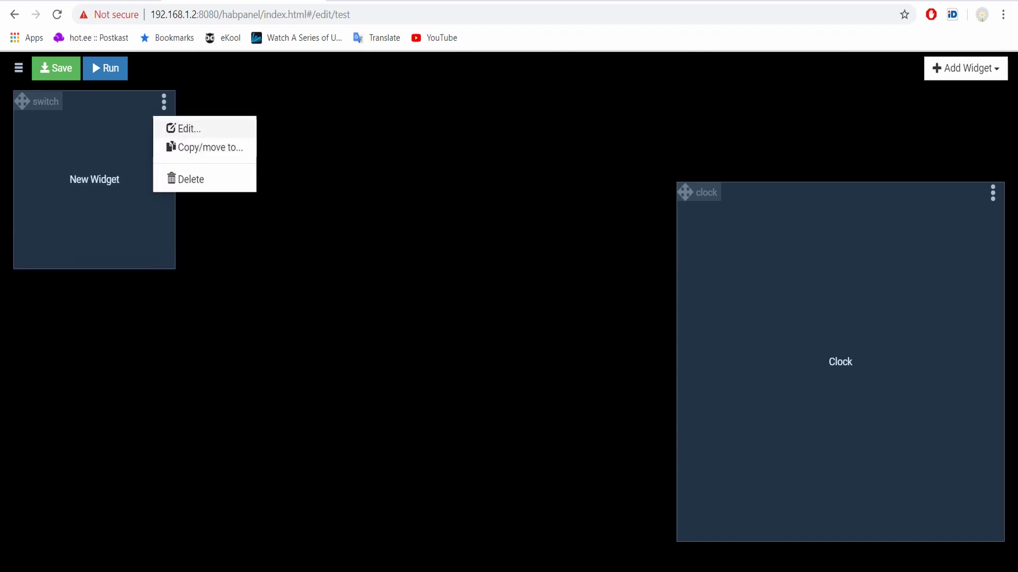
click(191, 129)
text(La)
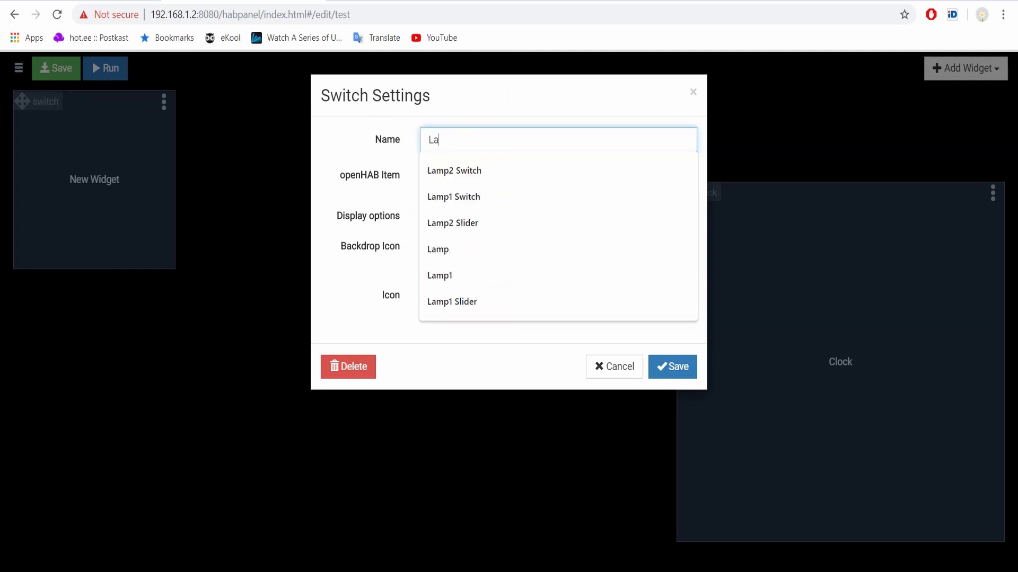
text(mp1 S)
key(Down)
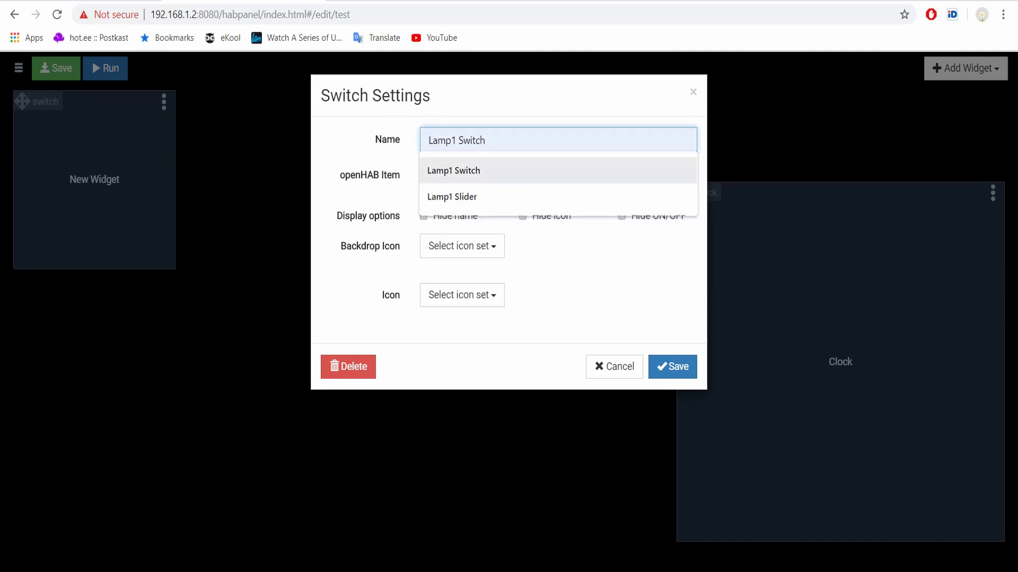
key(Tab)
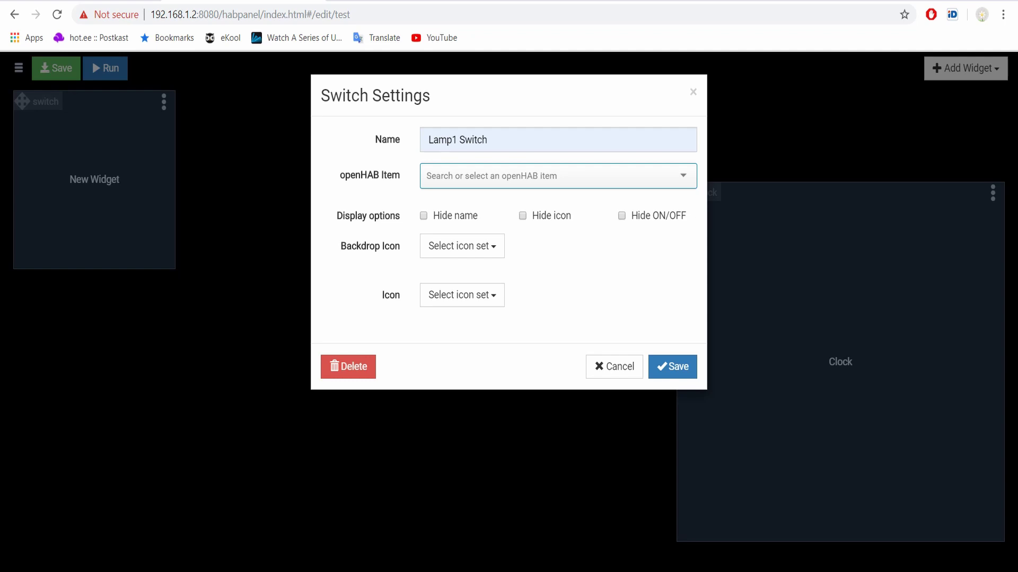
click(636, 177)
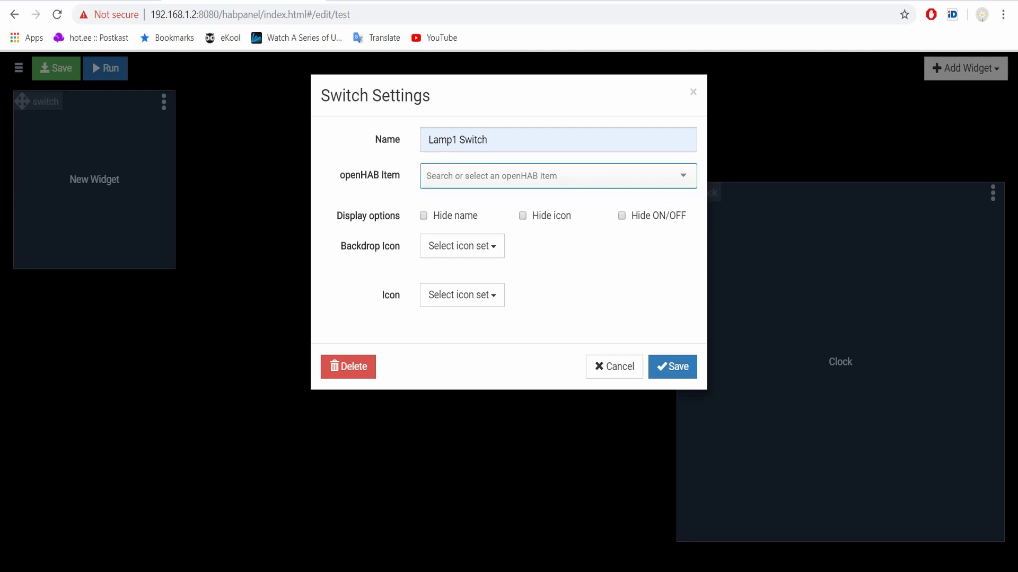
Step: Hide the switch name, give it the Freepik Household living-room icon, and save
click(422, 216)
click(461, 295)
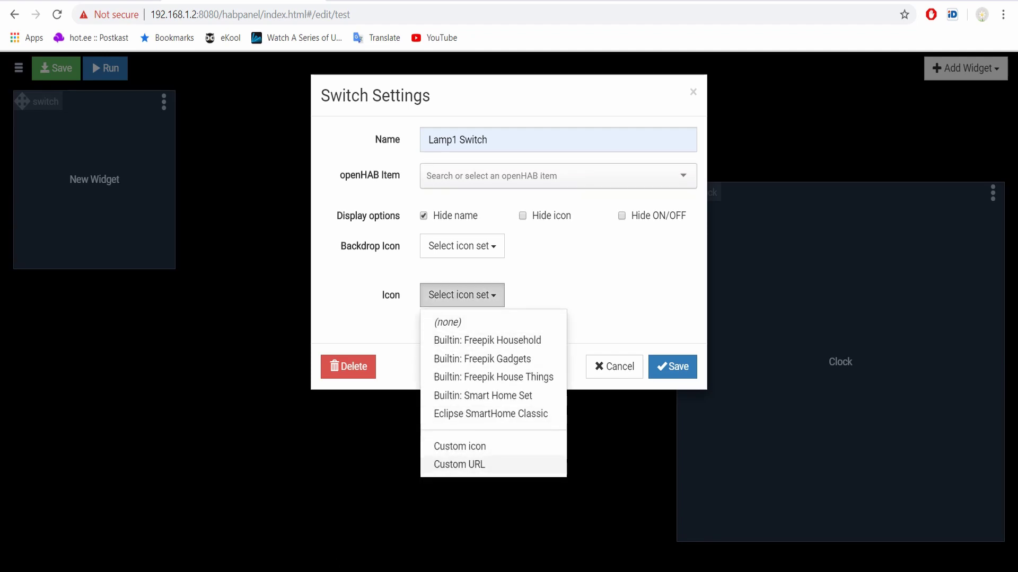
click(486, 340)
click(457, 348)
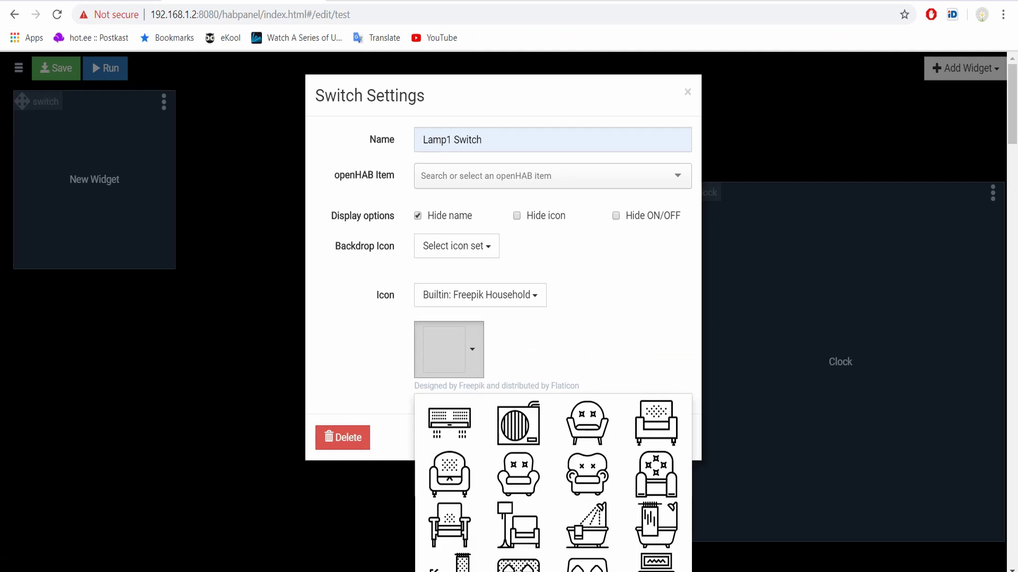
scroll(553, 318, down, 5)
scroll(553, 318, down, 4)
scroll(520, 253, down, 5)
scroll(521, 253, down, 4)
click(517, 243)
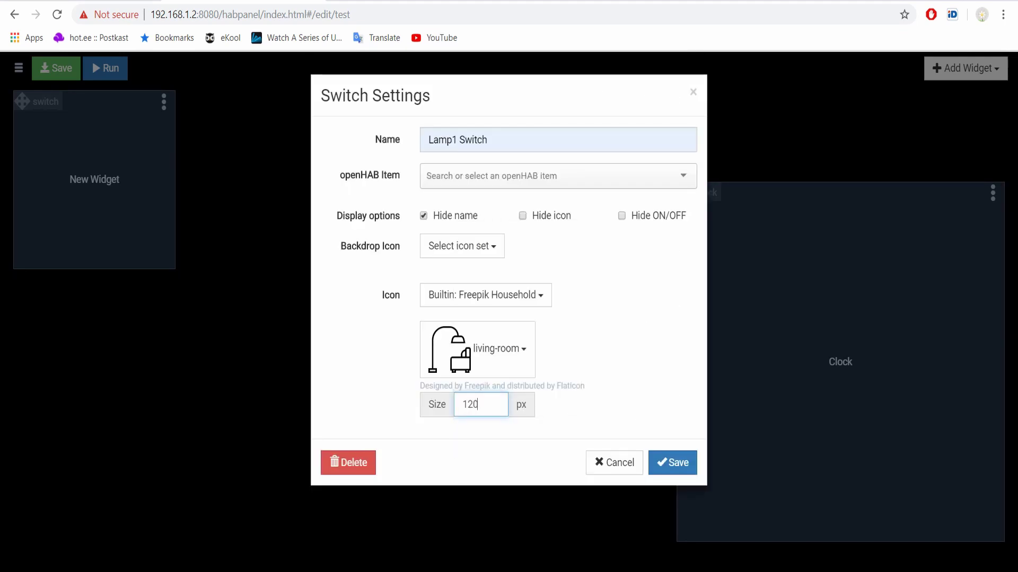
click(672, 462)
Step: Add a Slider widget, shrink it to a strip and place it above the switch
click(106, 68)
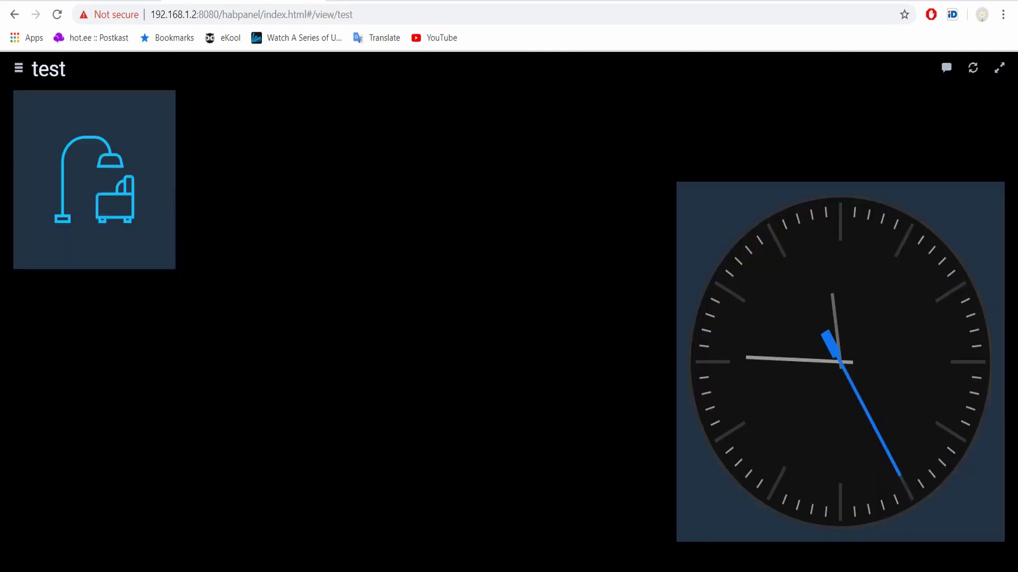
click(80, 70)
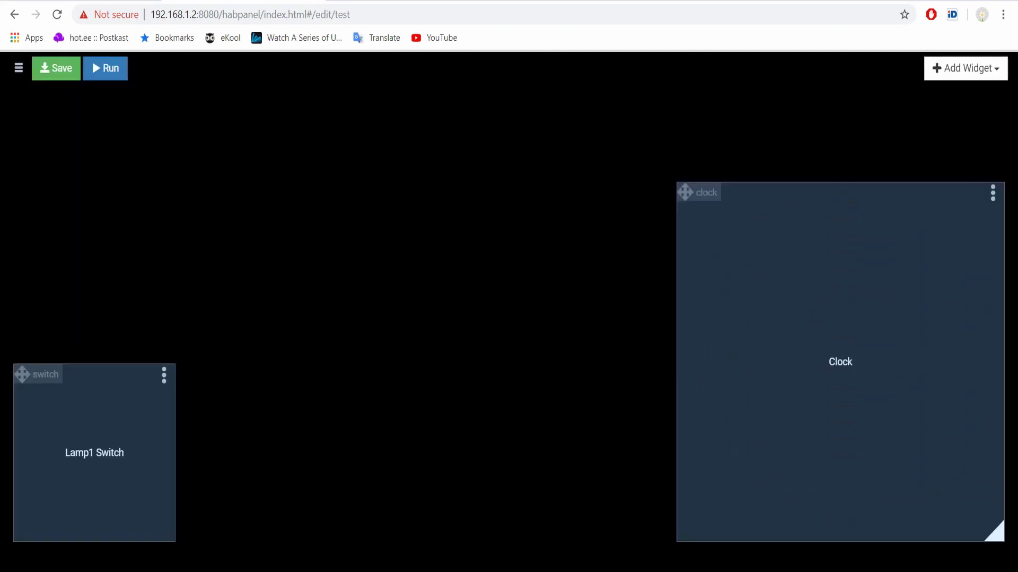
click(964, 67)
click(942, 279)
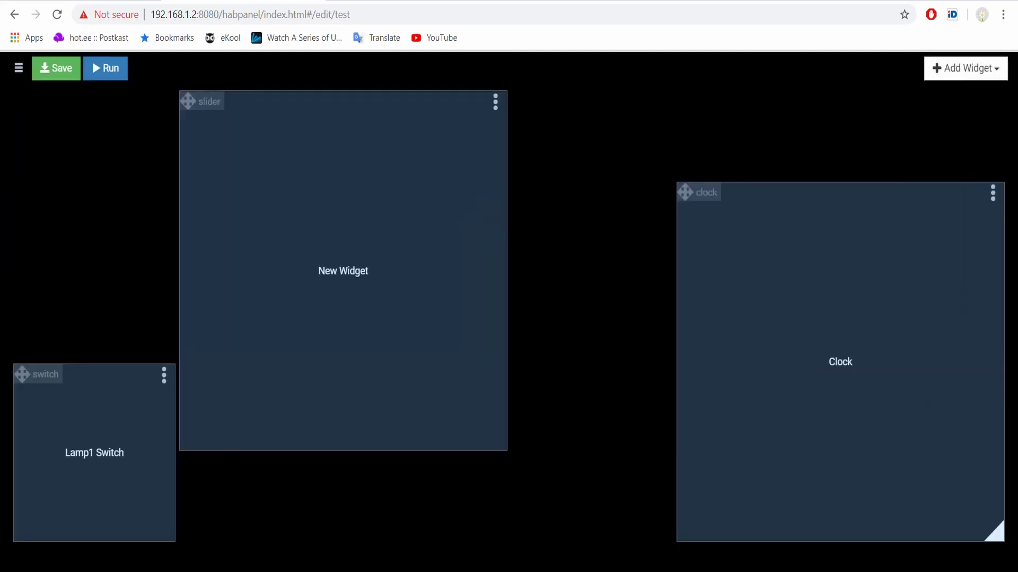
drag(497, 441, 334, 177)
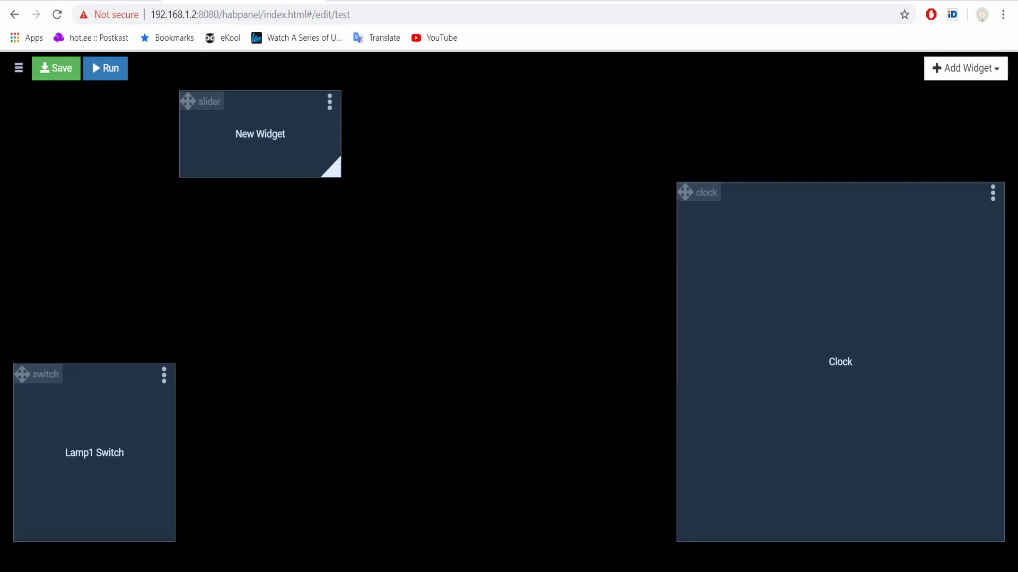
mouse_move(188, 101)
mouse_down()
mouse_move(162, 110)
mouse_move(22, 284)
mouse_up()
Step: Rename the slider widget to Lamp1 Slider
click(165, 284)
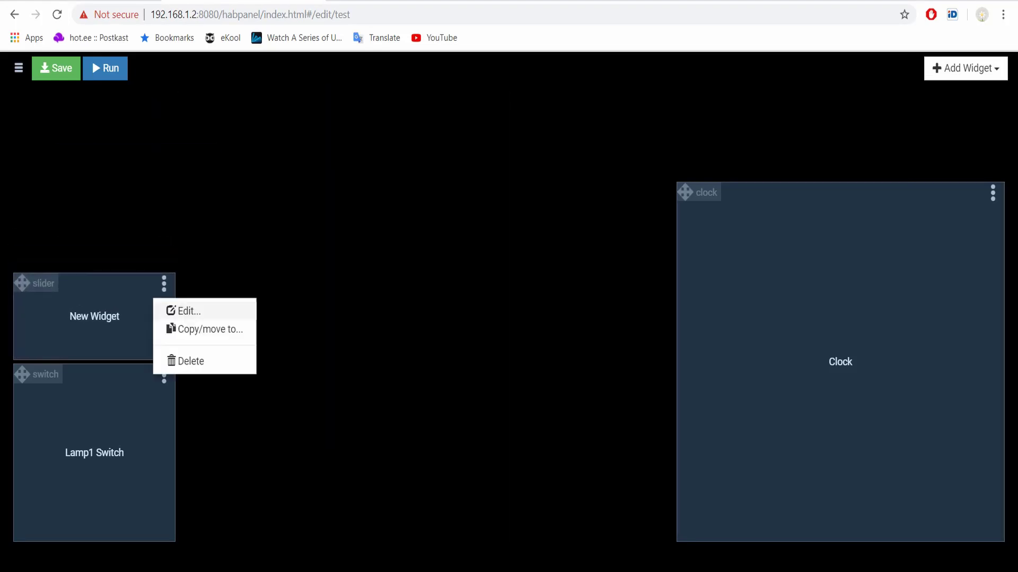
click(187, 311)
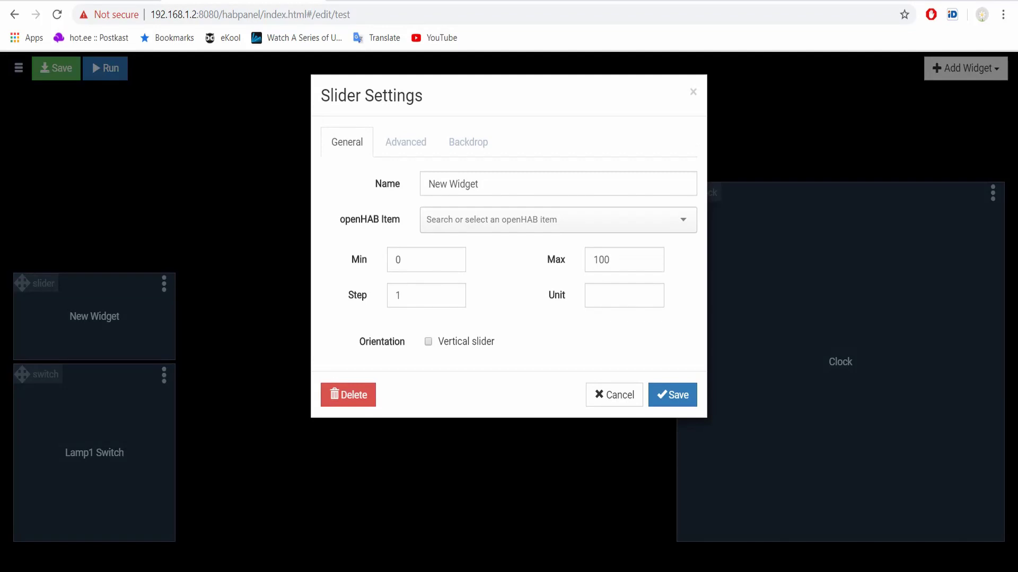
key(ctrl+a)
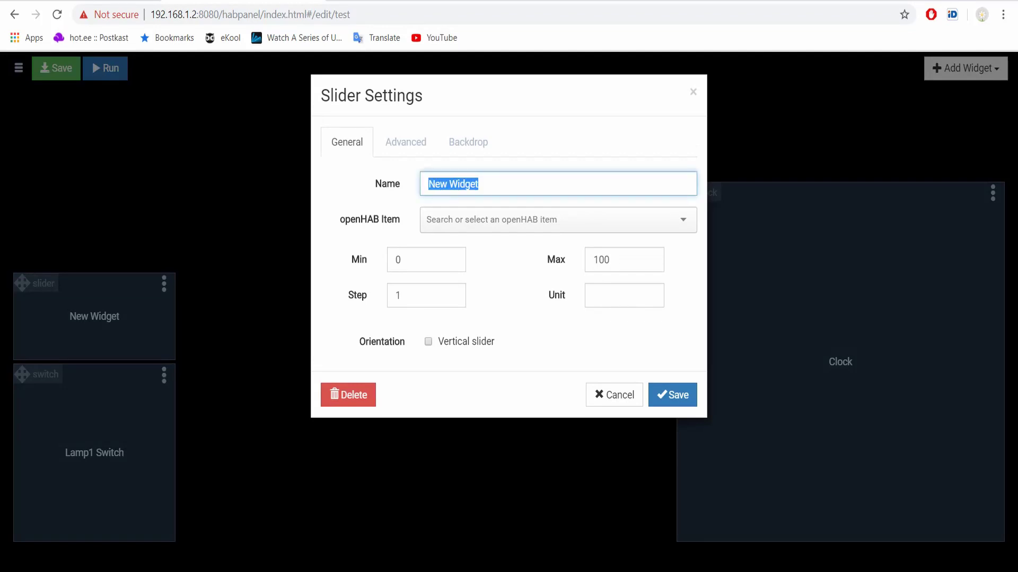
text(Lamp1 Slider)
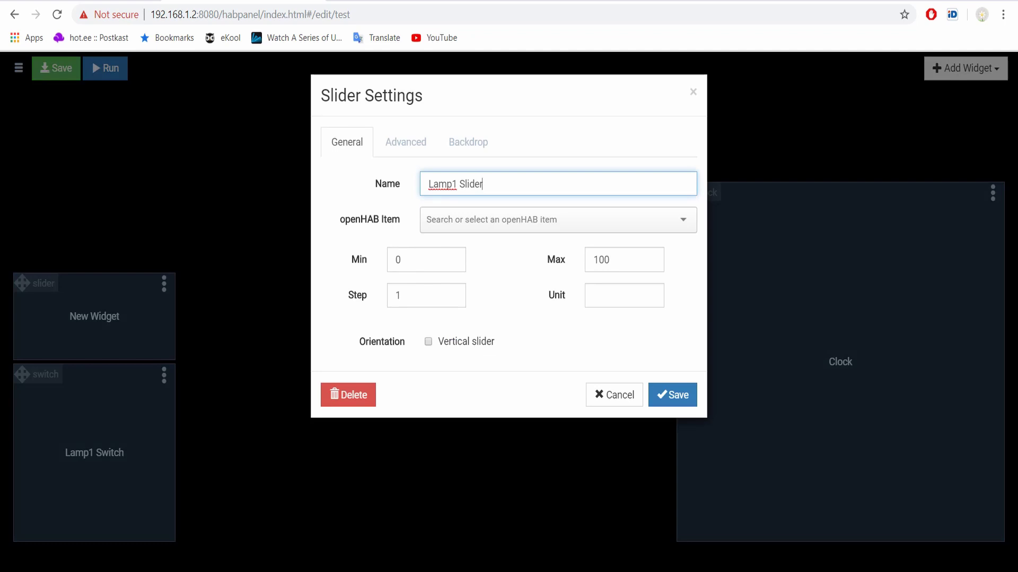
key(Tab)
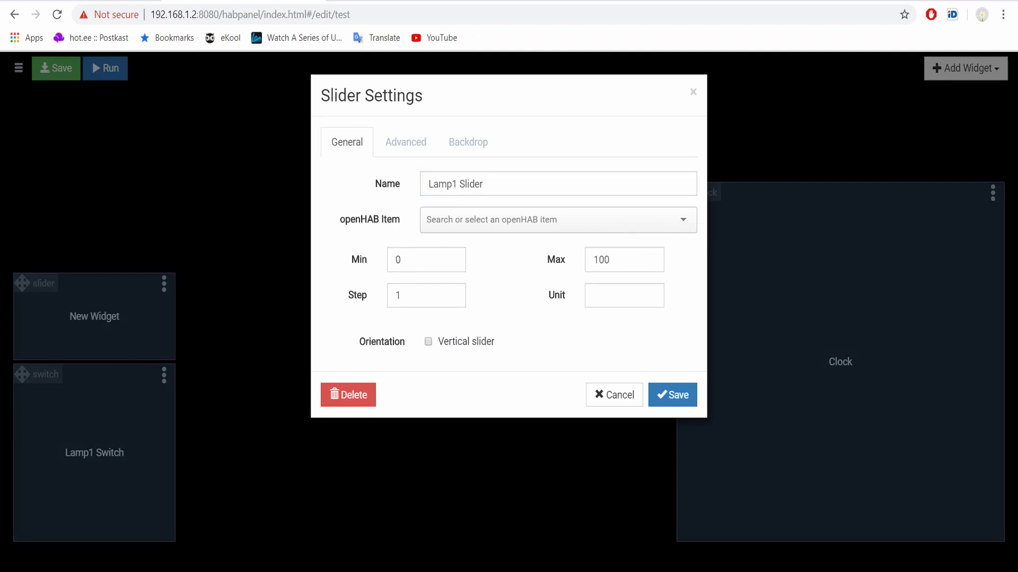
Step: Hide the slider's title label, save it, and set it live to about 20
click(406, 142)
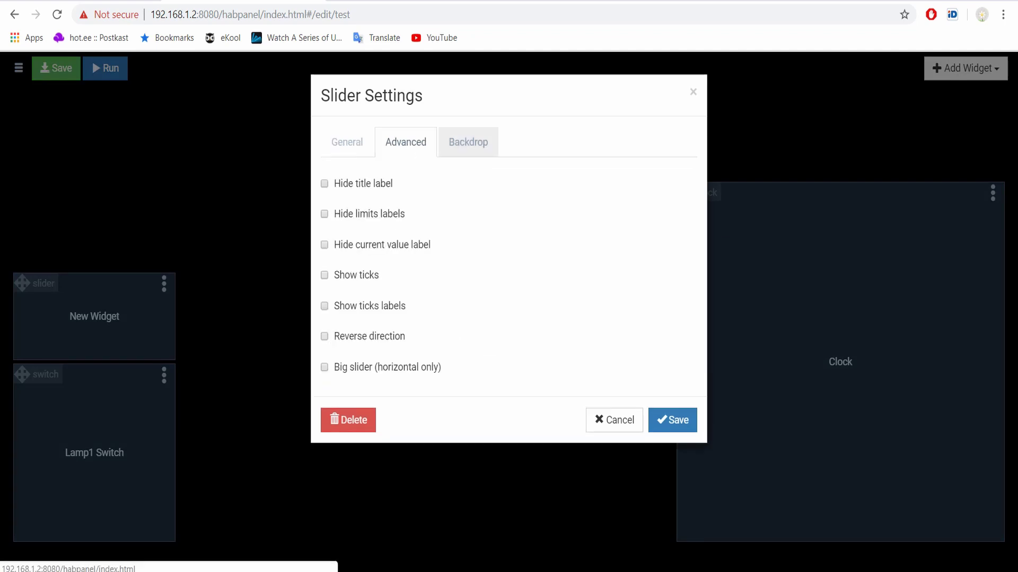
click(467, 142)
click(406, 141)
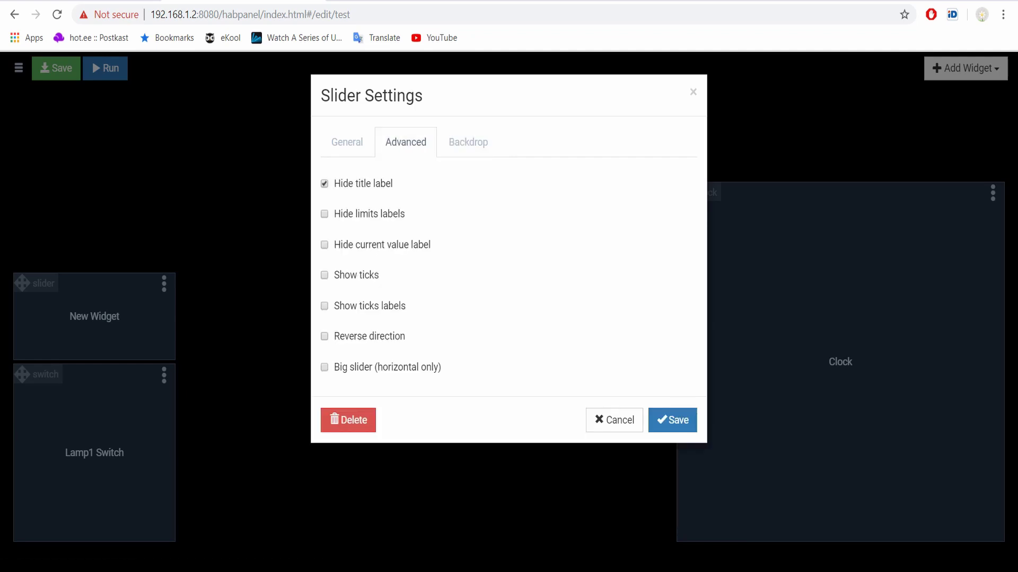
click(347, 142)
click(671, 419)
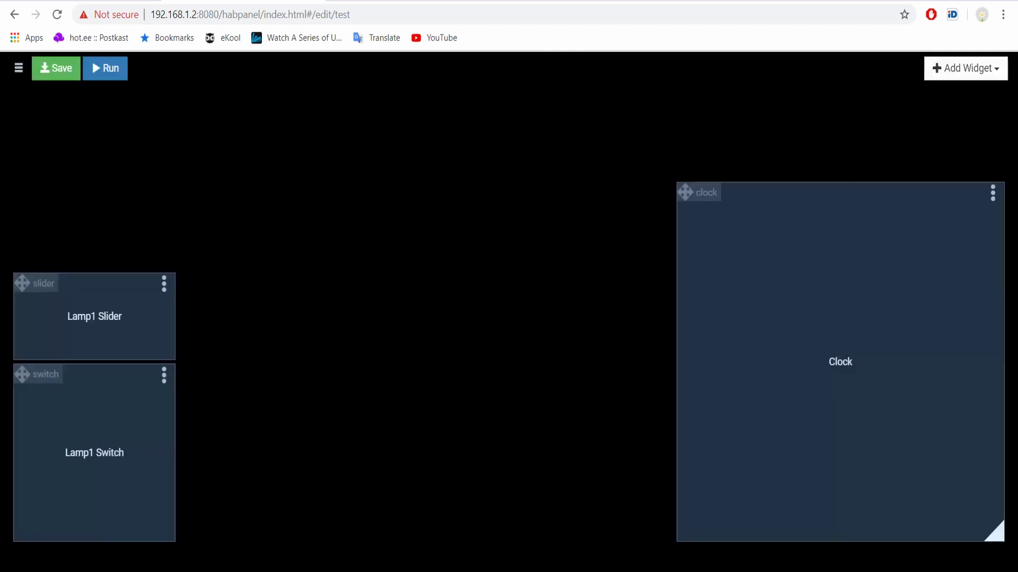
click(106, 67)
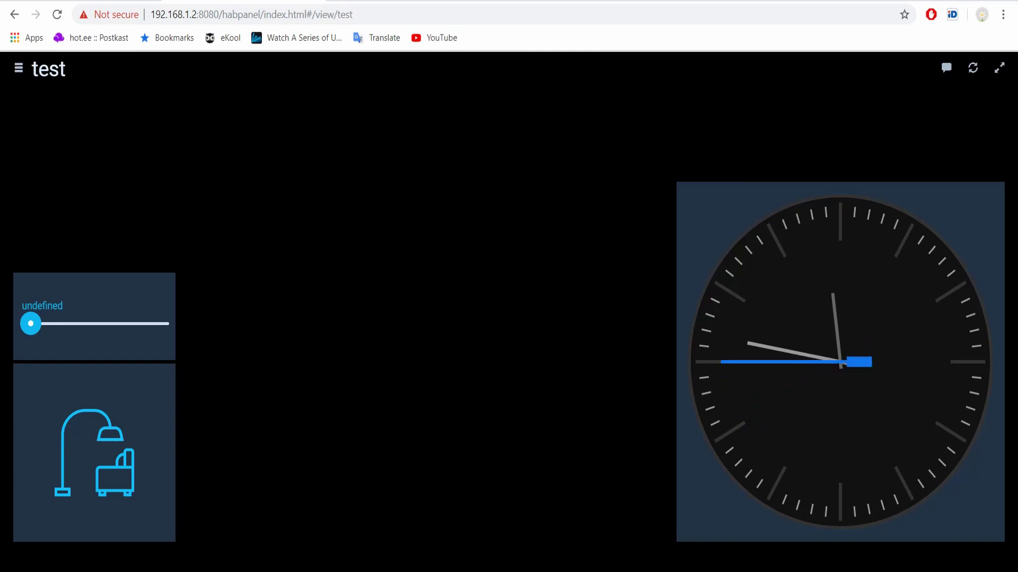
drag(30, 324, 116, 322)
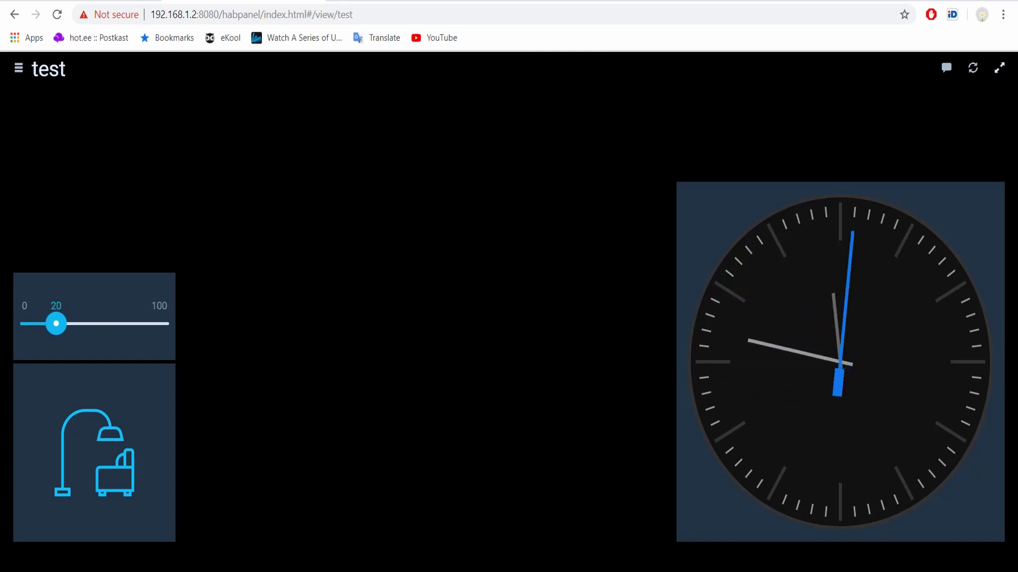
Step: Add a Knob widget named Kitchen Temp Knob, save it and preview it live
click(79, 68)
click(965, 68)
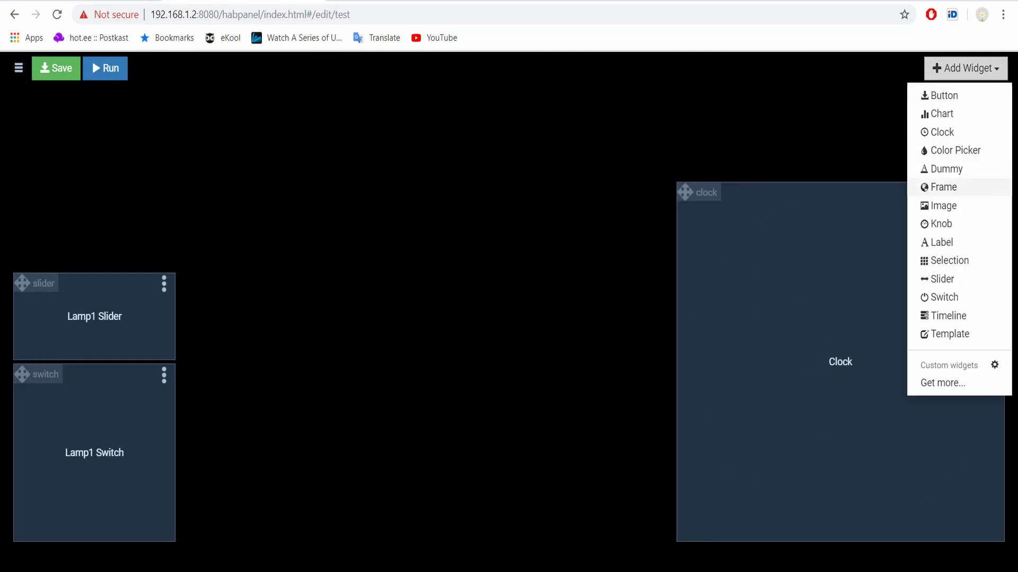
click(942, 223)
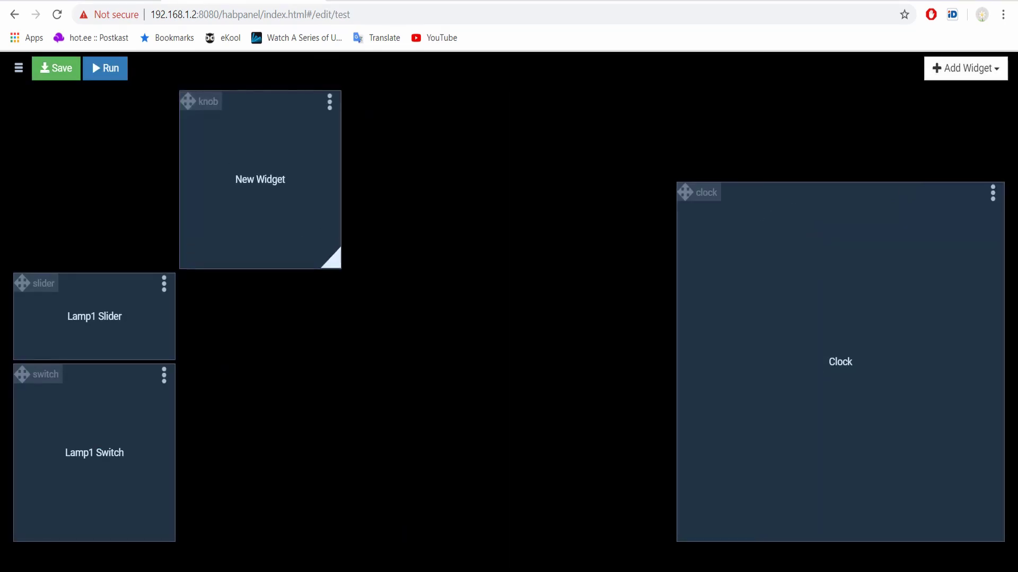
click(329, 102)
click(349, 127)
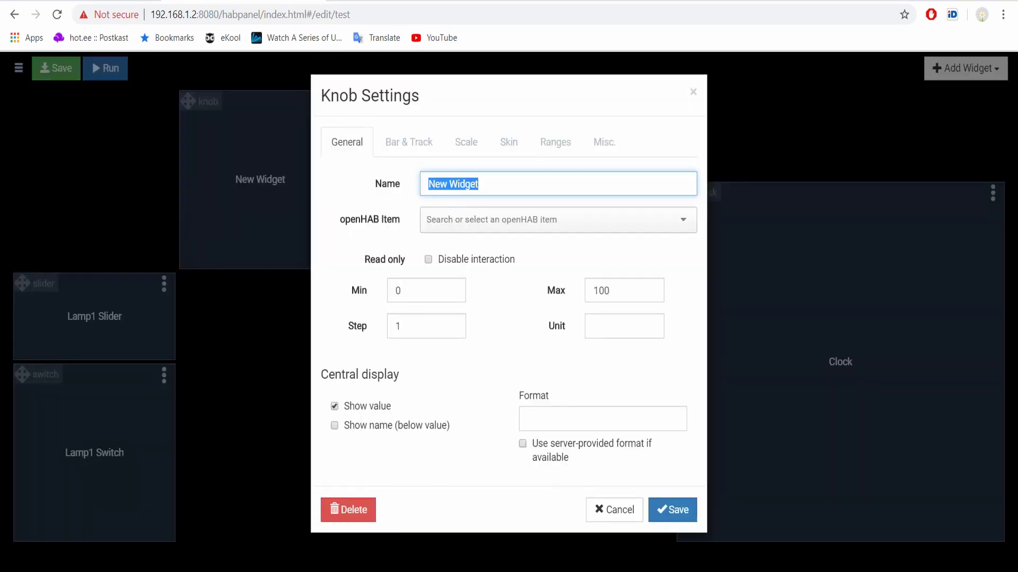
text(Kit)
key(Down)
key(Return)
click(671, 510)
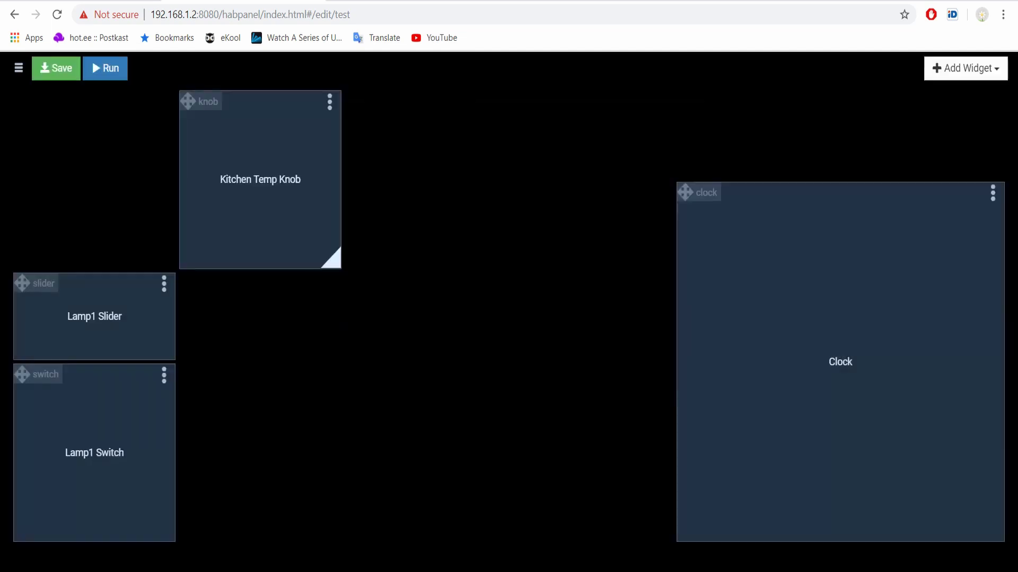
click(105, 67)
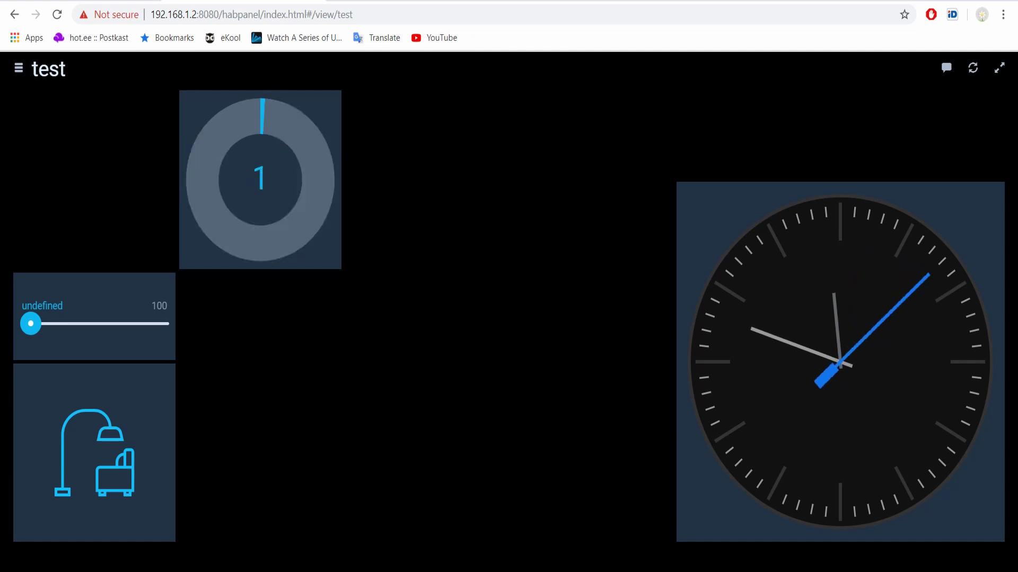
Step: Set the Kitchen Temp Knob's range to 18–26 and preview it live
click(330, 101)
click(358, 128)
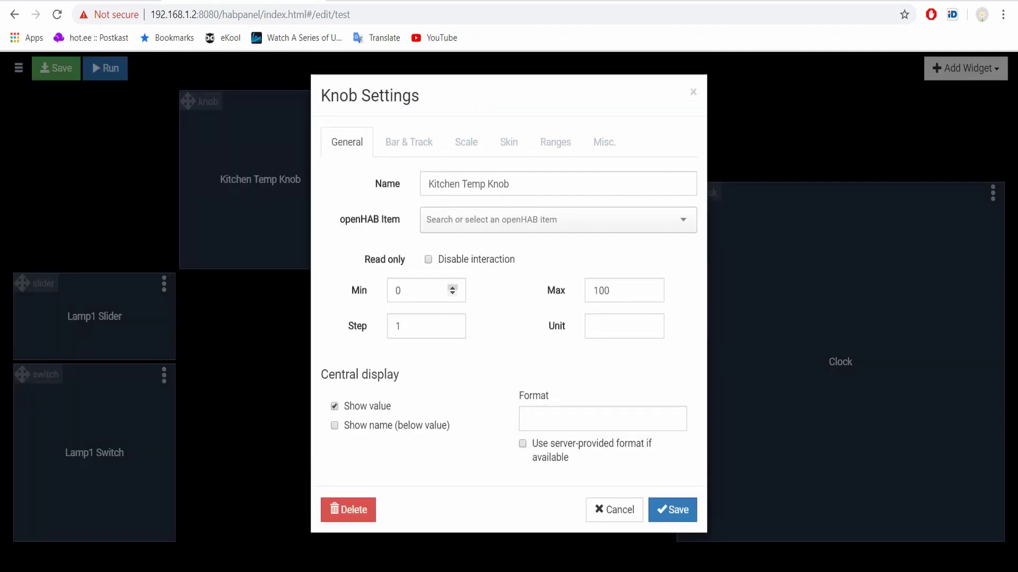
double_click(397, 291)
key(Tab)
text(26)
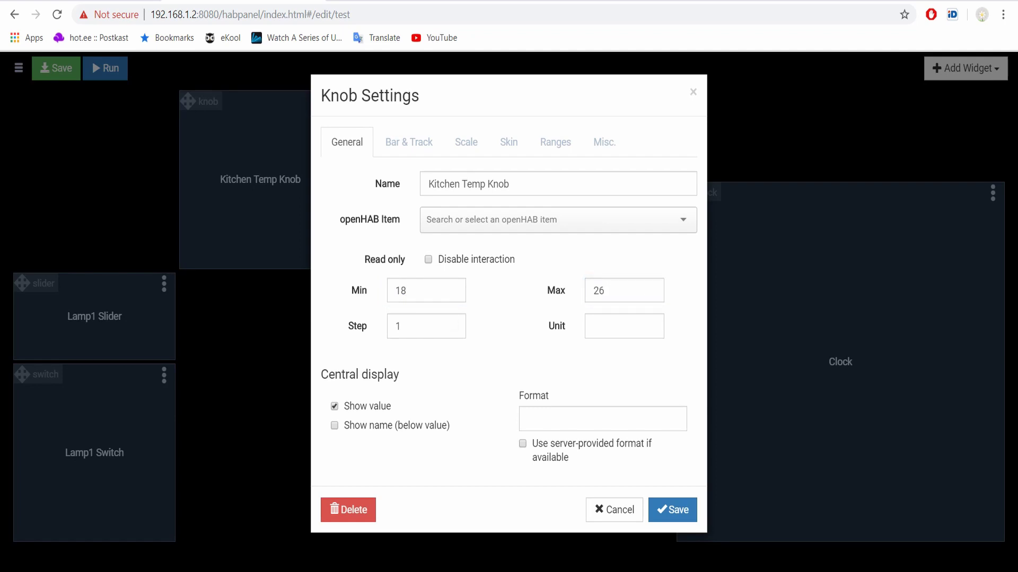
click(673, 510)
click(106, 68)
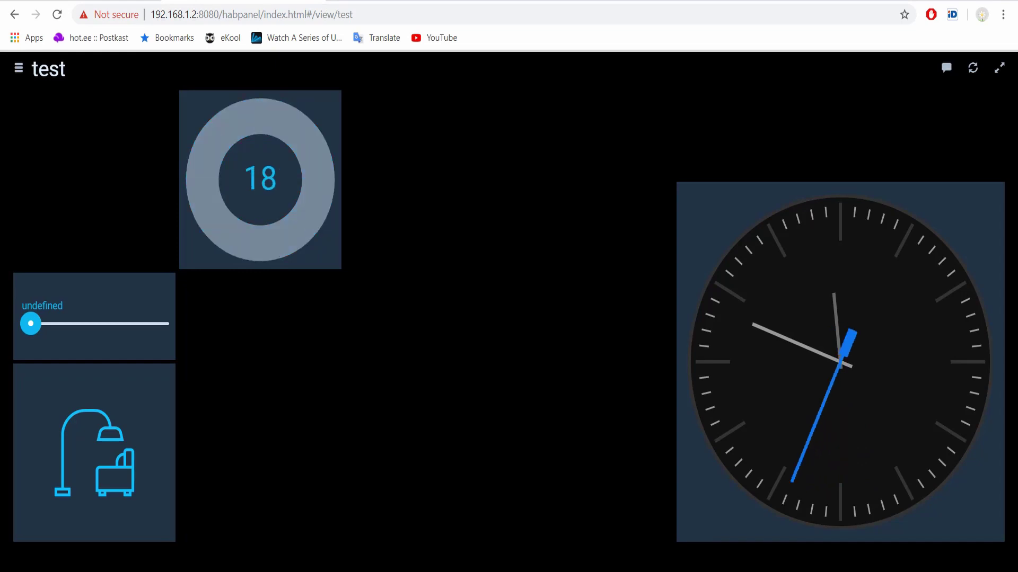
Step: Give the Kitchen Temp Knob an orange bar and grey track, save, preview, and resume editing
click(80, 69)
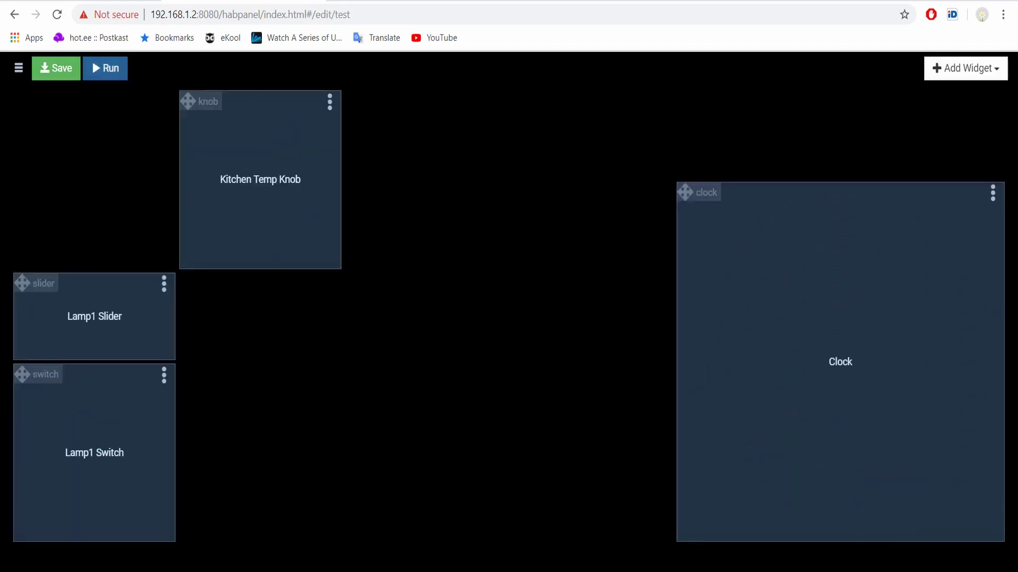
click(329, 102)
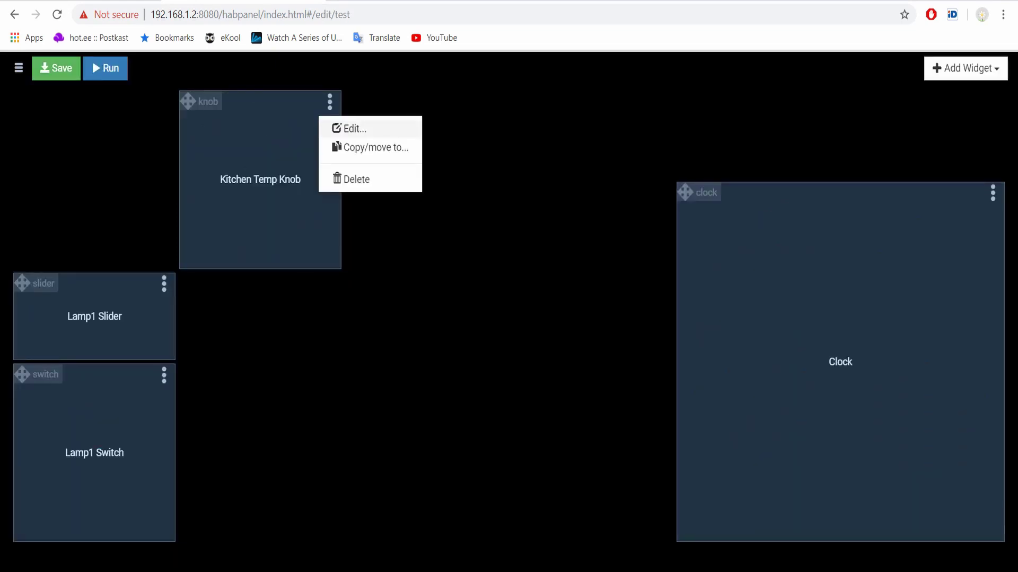
click(354, 128)
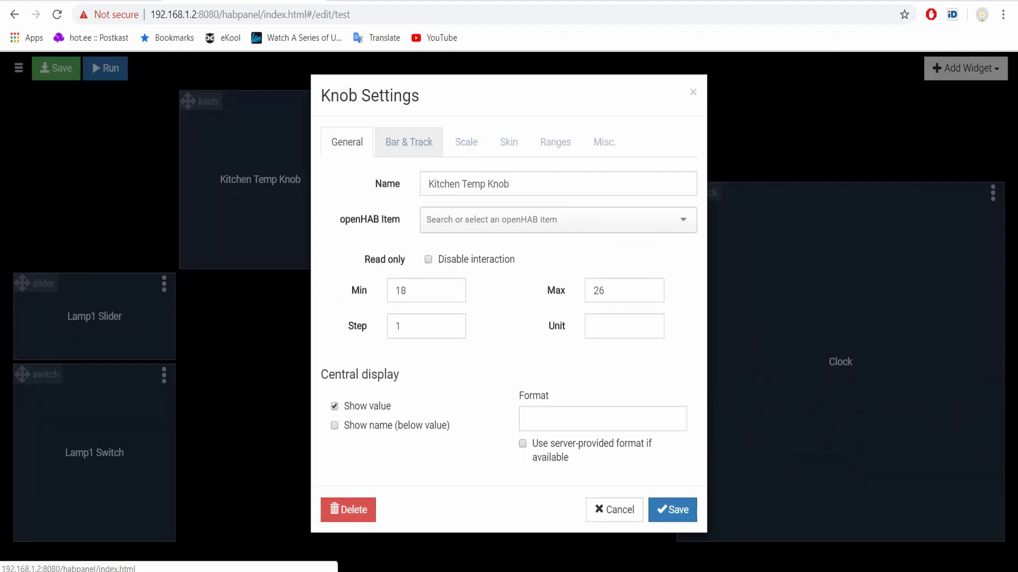
click(409, 141)
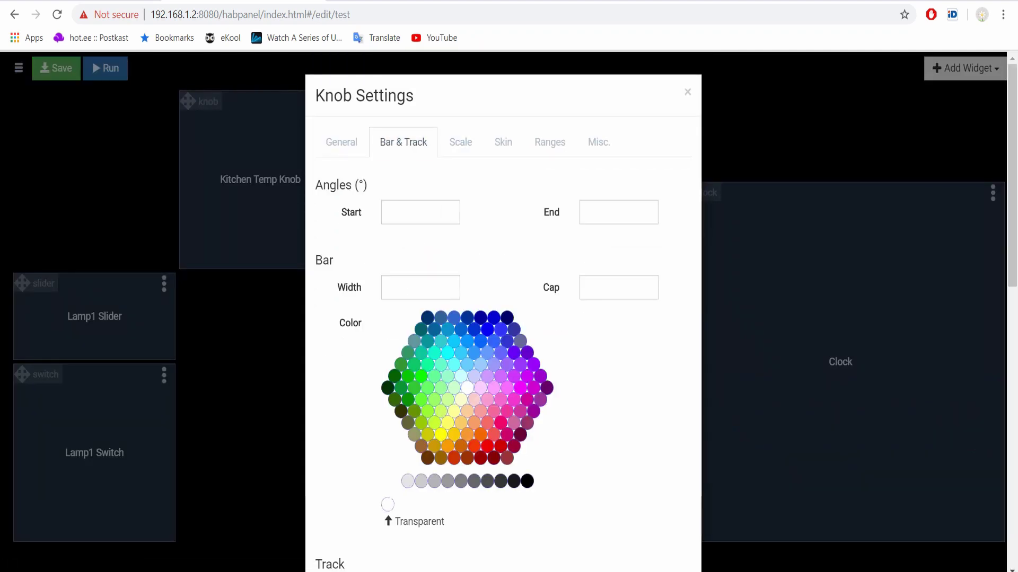
scroll(459, 442, down, 1)
scroll(459, 442, down, 5)
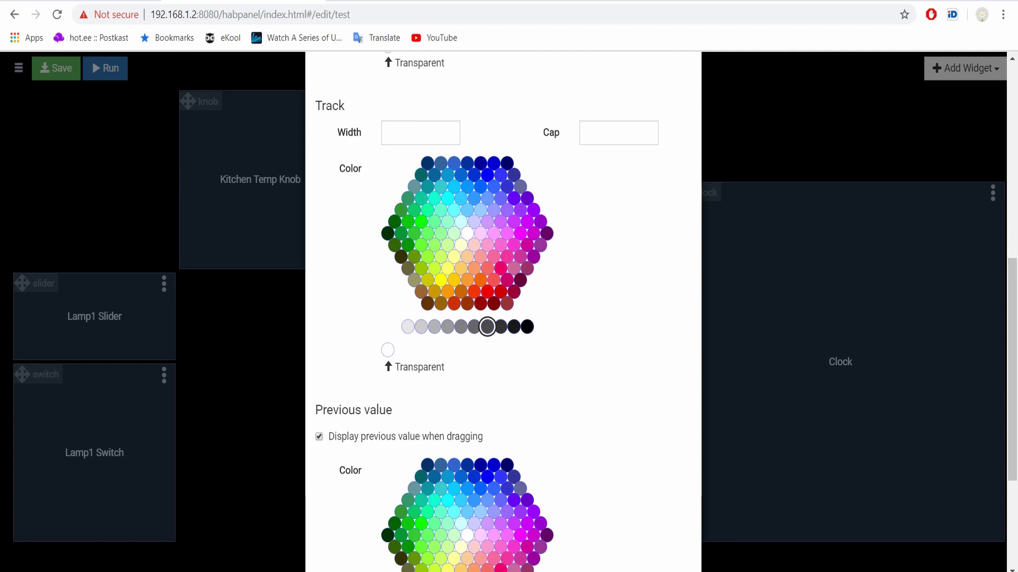
scroll(503, 318, down, 3)
click(667, 539)
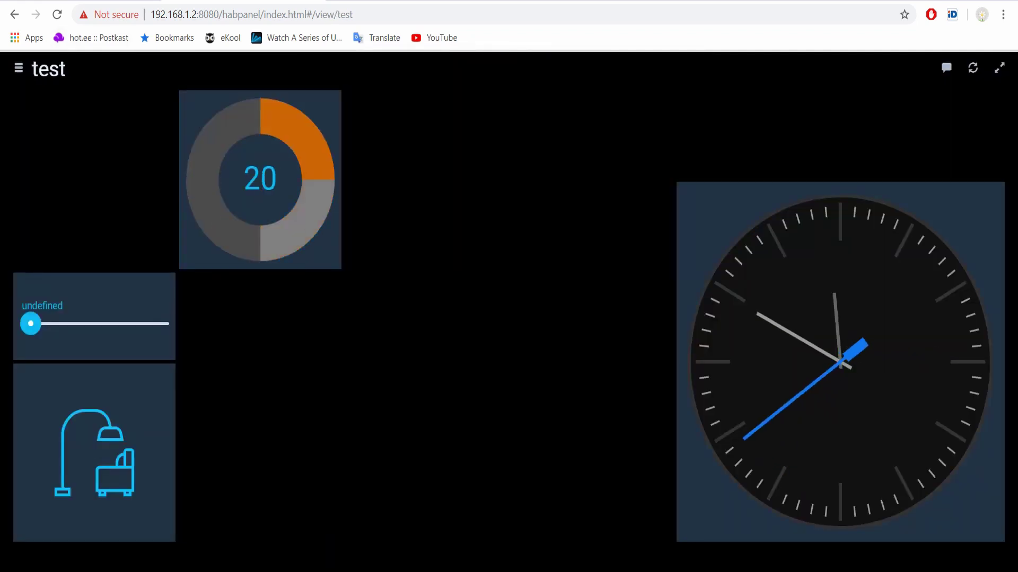
key(alt+Left)
Step: Add a small Dummy widget named Kitchen Temp with font size 25
click(965, 68)
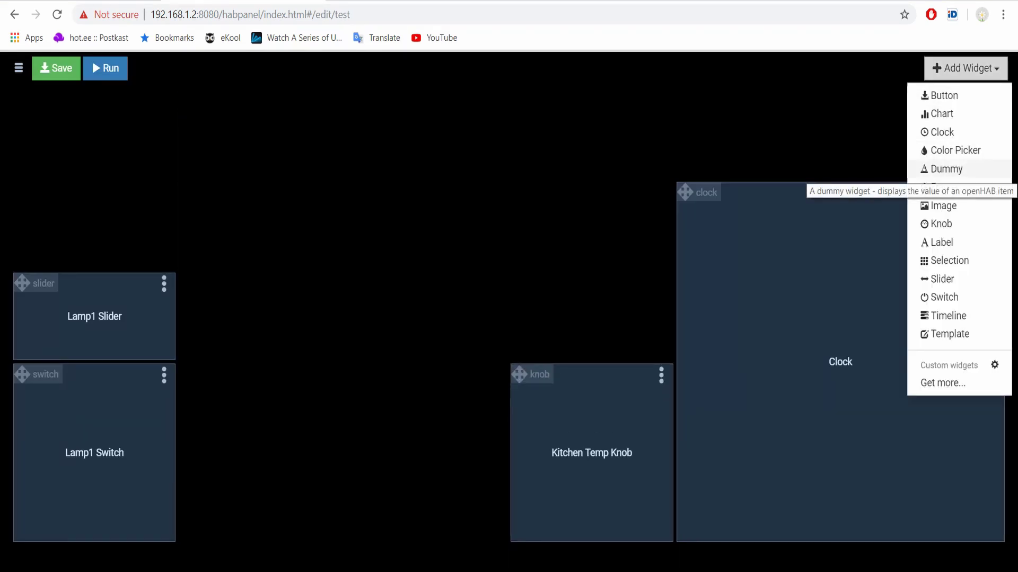
click(947, 169)
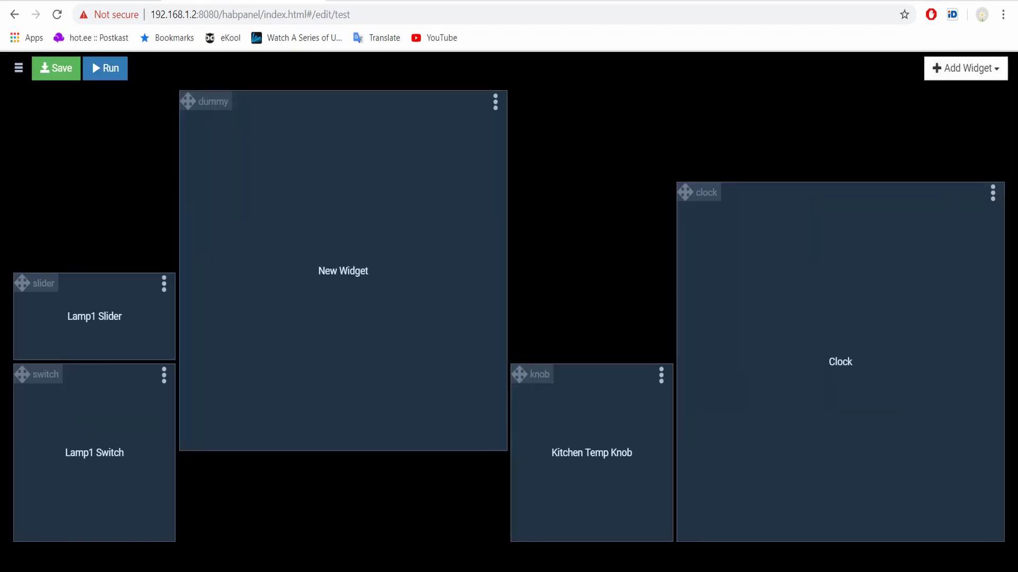
drag(498, 442, 329, 169)
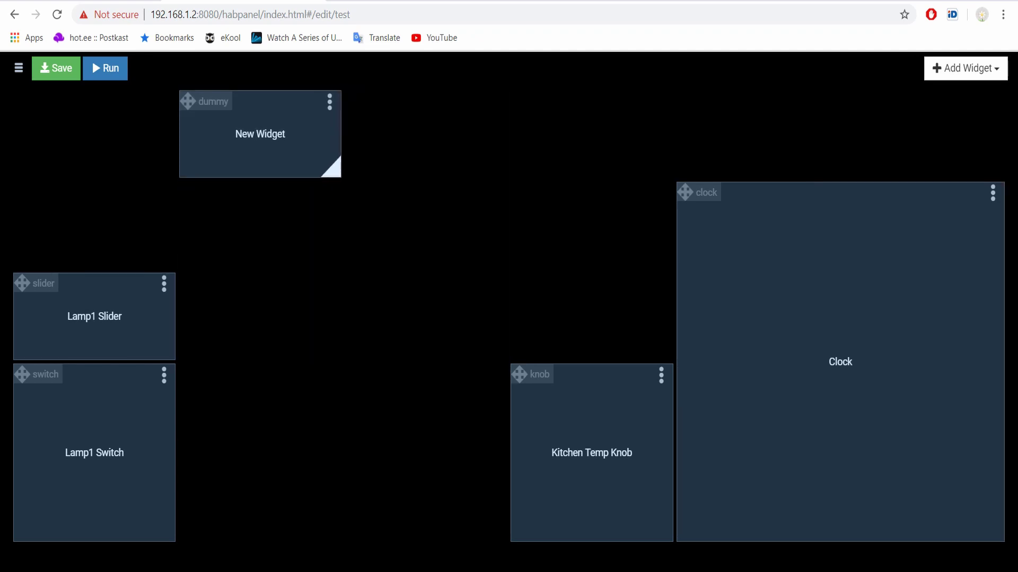
click(330, 102)
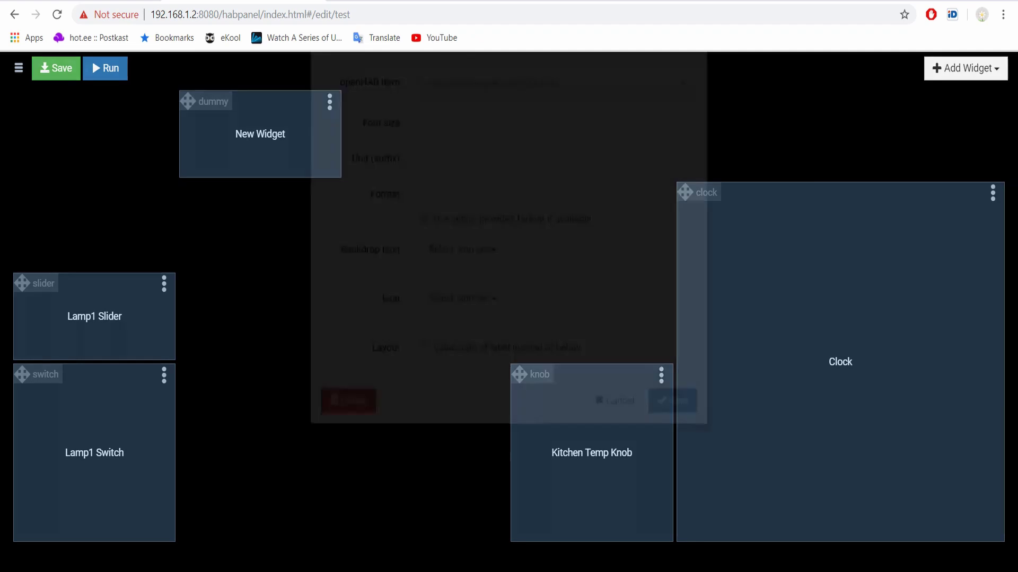
click(350, 129)
text(Kitchen Temp)
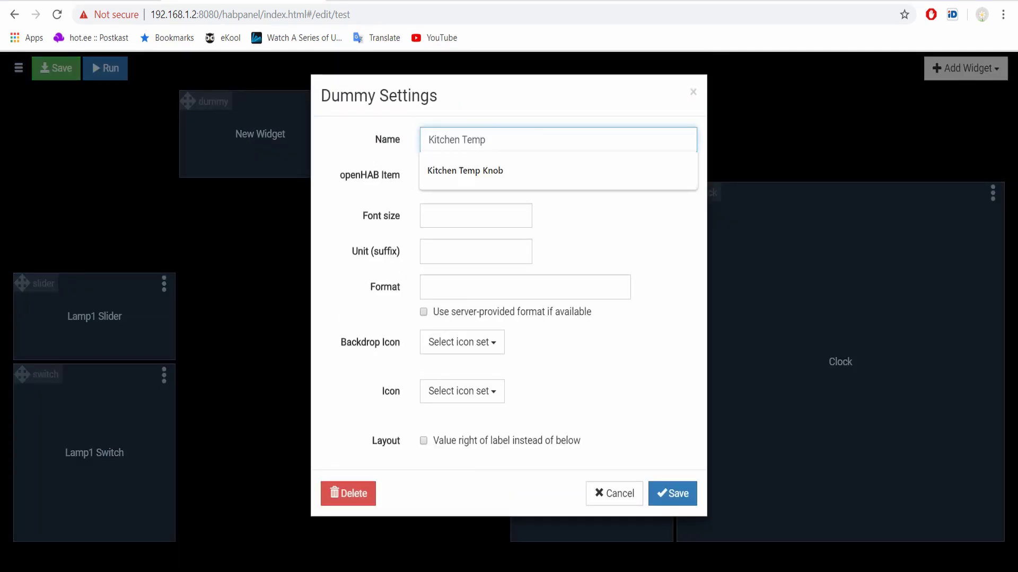
key(Tab)
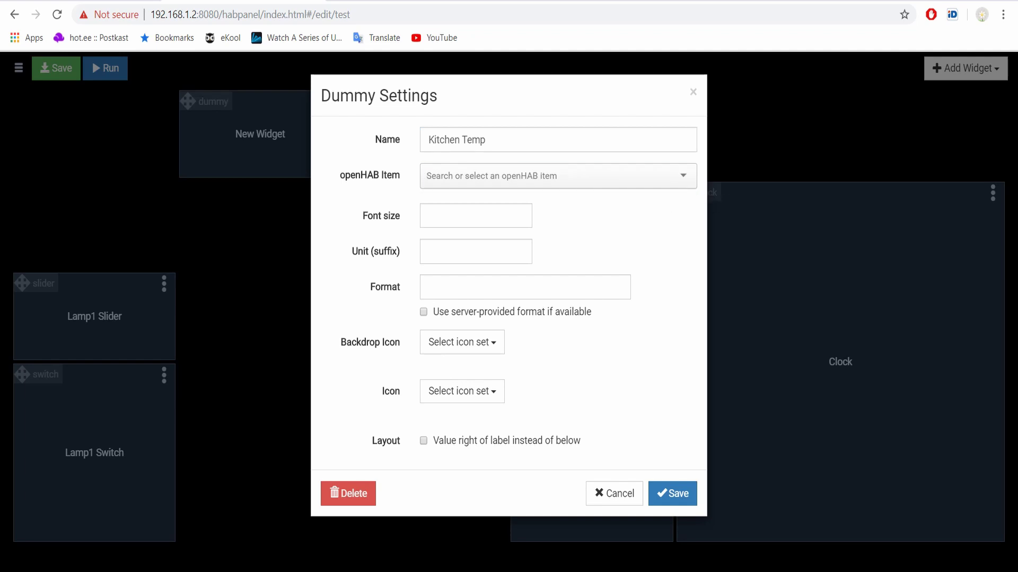
key(Tab)
text(25)
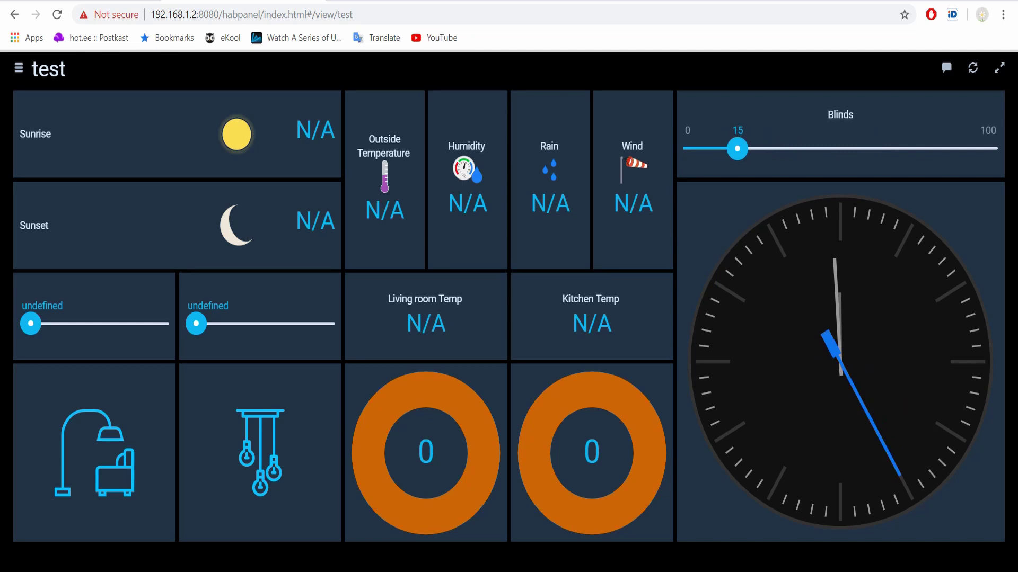
Step: Give the Blinds slider step 10 and the window-4 backdrop icon, then preview the dashboard
click(80, 70)
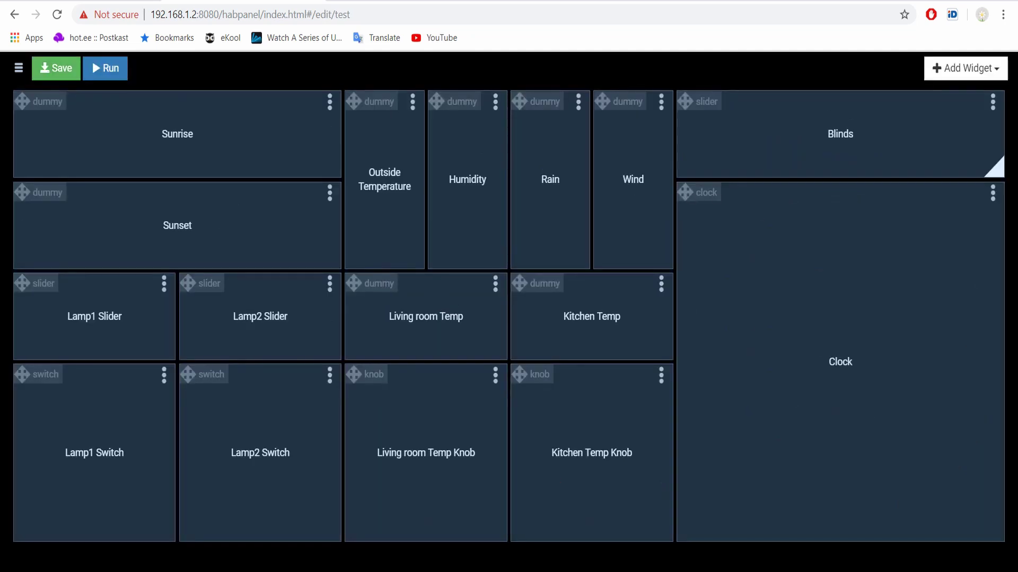
click(992, 101)
click(966, 129)
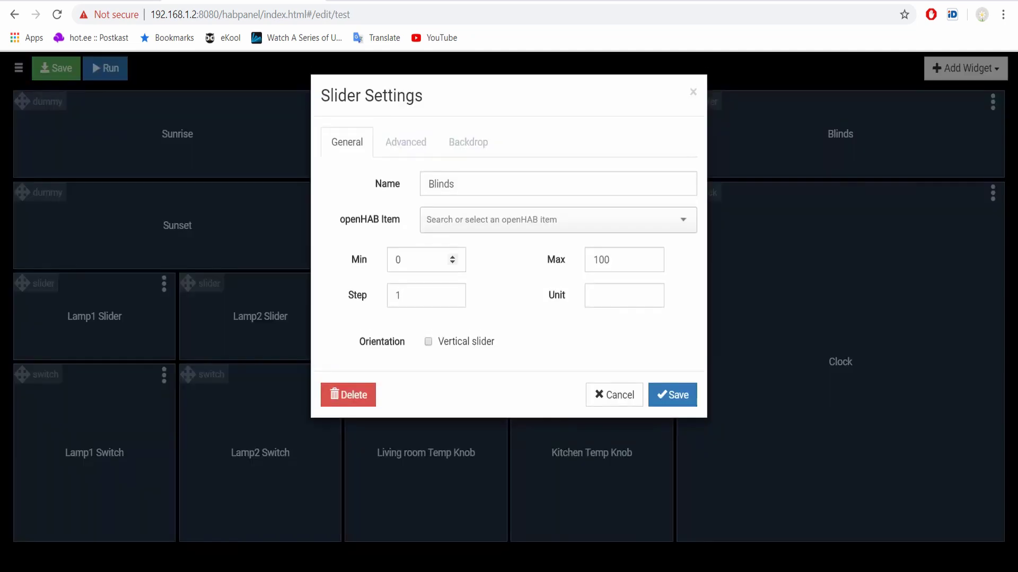
click(422, 295)
text(0)
click(468, 142)
click(463, 182)
scroll(587, 287, down, 5)
scroll(586, 287, down, 5)
scroll(587, 239, down, 5)
scroll(557, 318, down, 5)
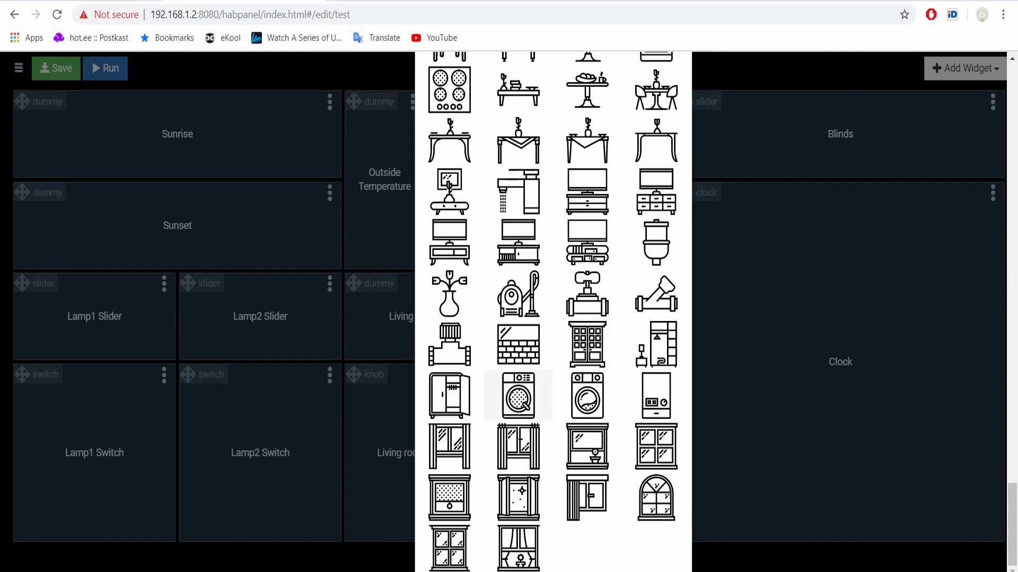
click(452, 509)
click(673, 345)
click(110, 67)
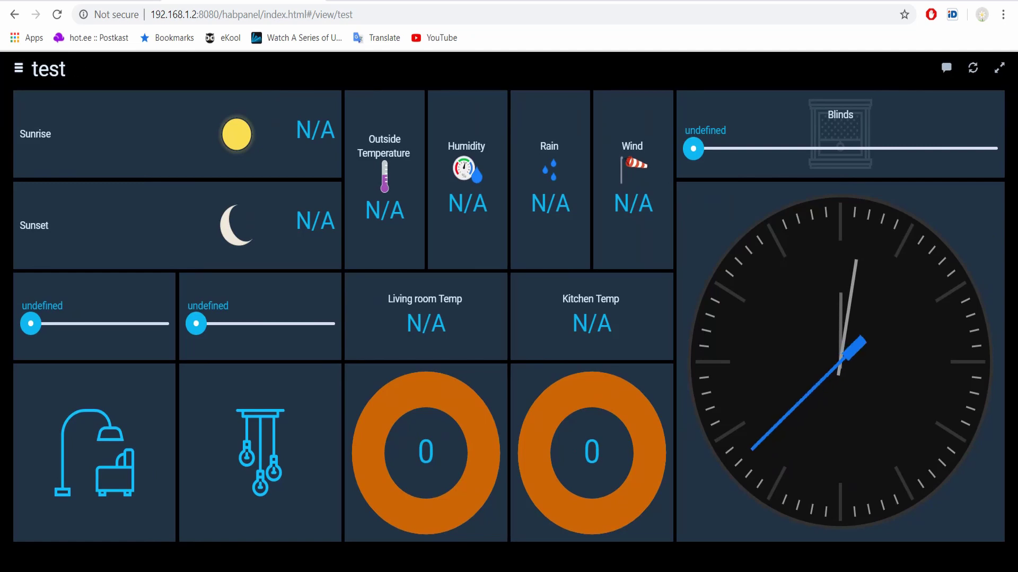
Step: Save the dashboard as the new panel configuration 'test_panel'
click(18, 68)
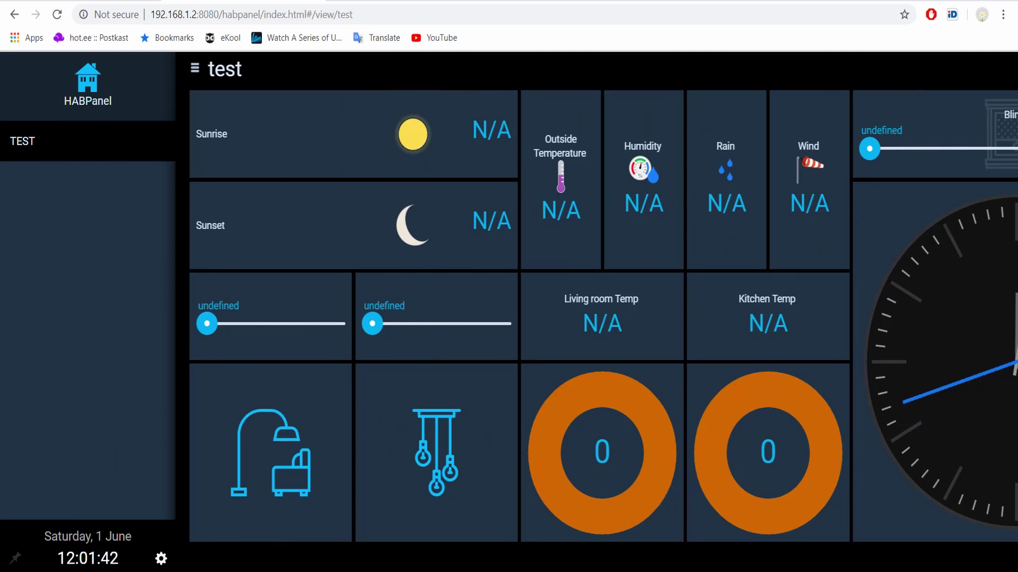
scroll(509, 318, up, 5)
text(test_)
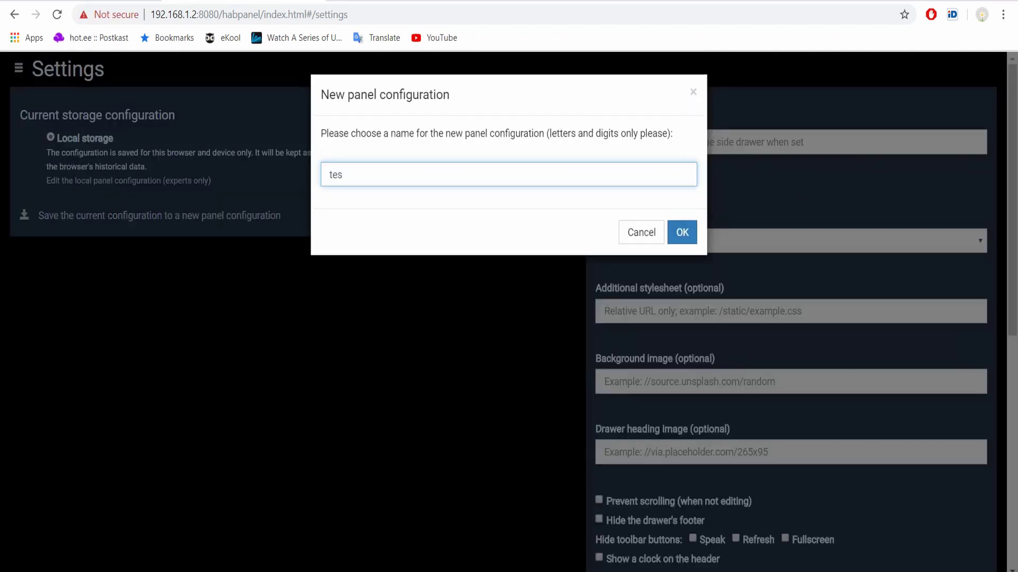
text(panel)
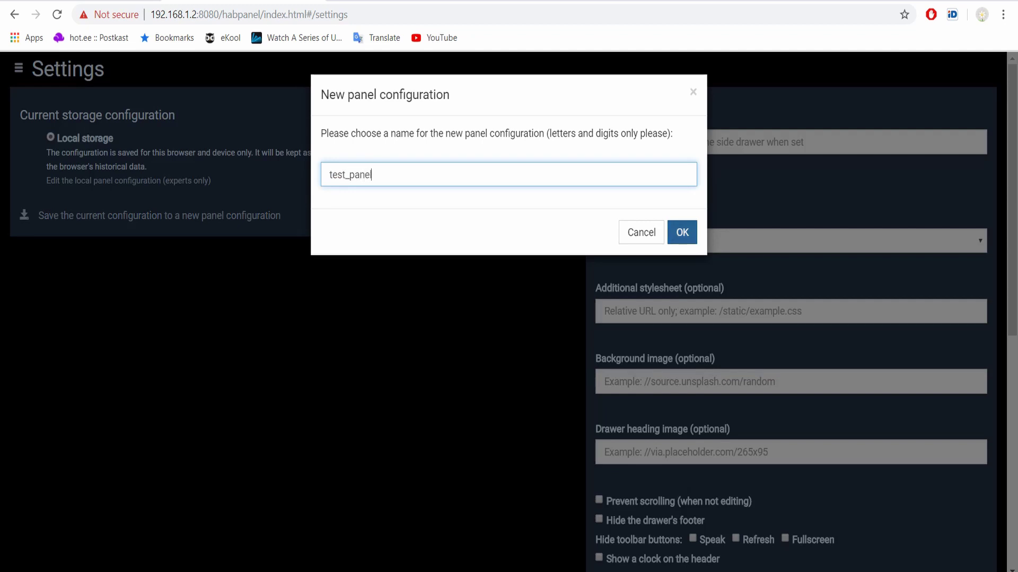
key(Return)
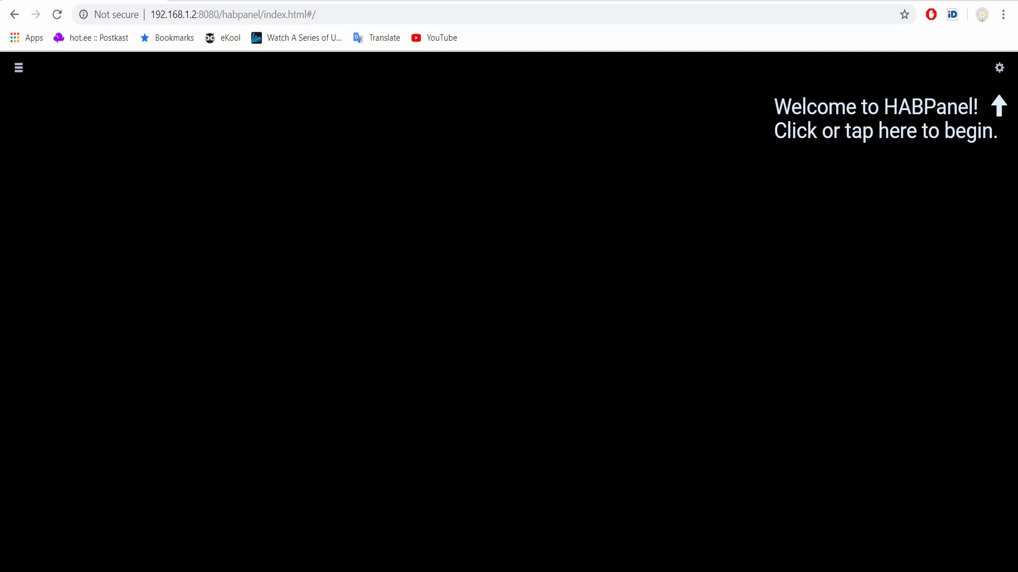
Step: Select the 'Panel configuration: test_panel' storage option and accept overwriting the local configuration
click(19, 68)
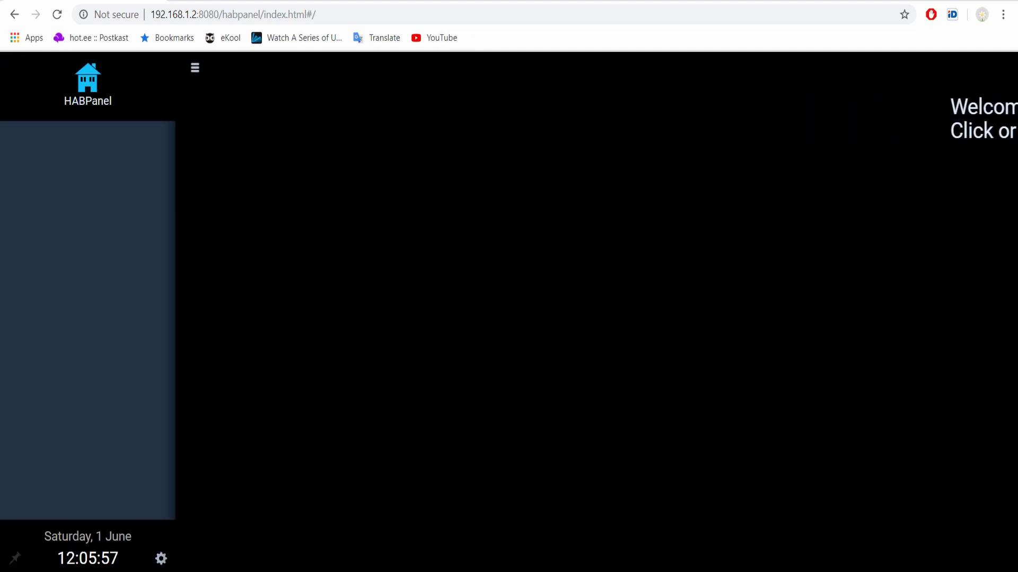
click(160, 559)
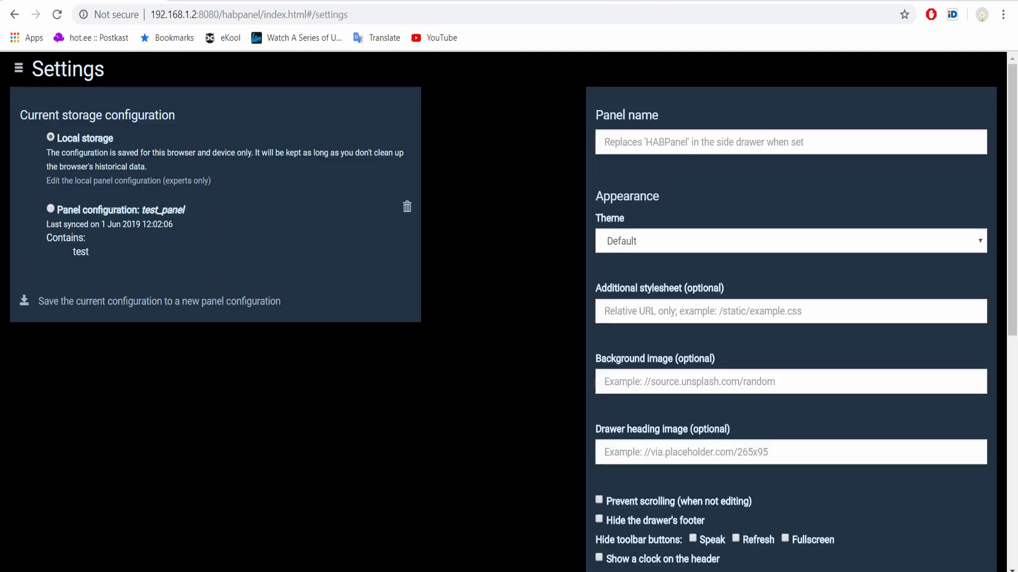
click(51, 209)
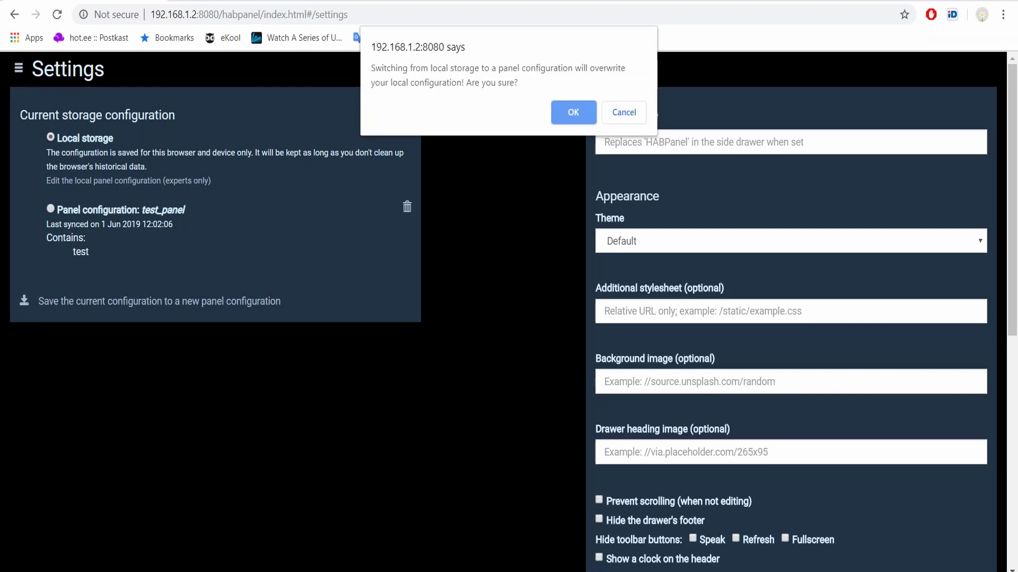
key(Return)
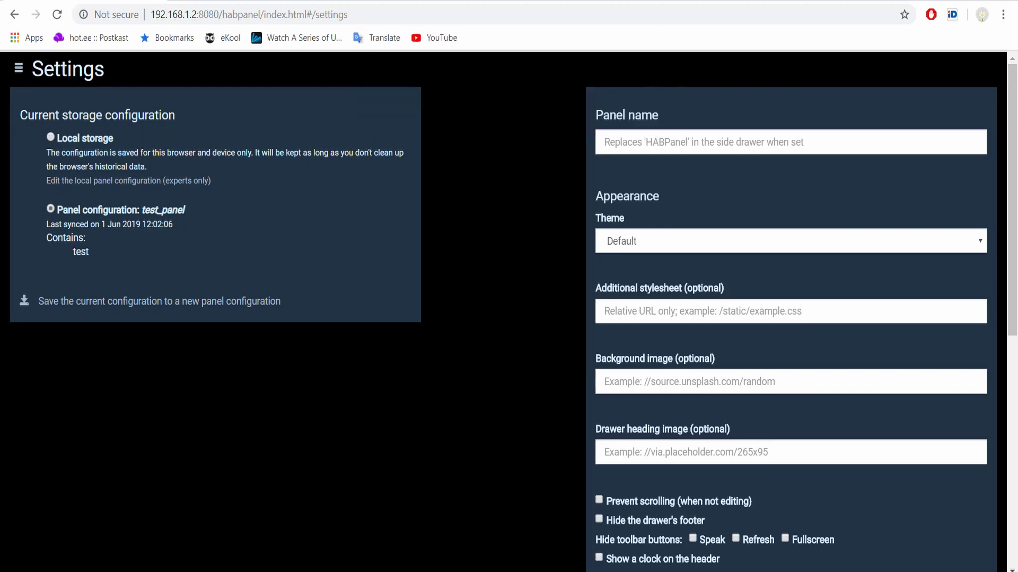